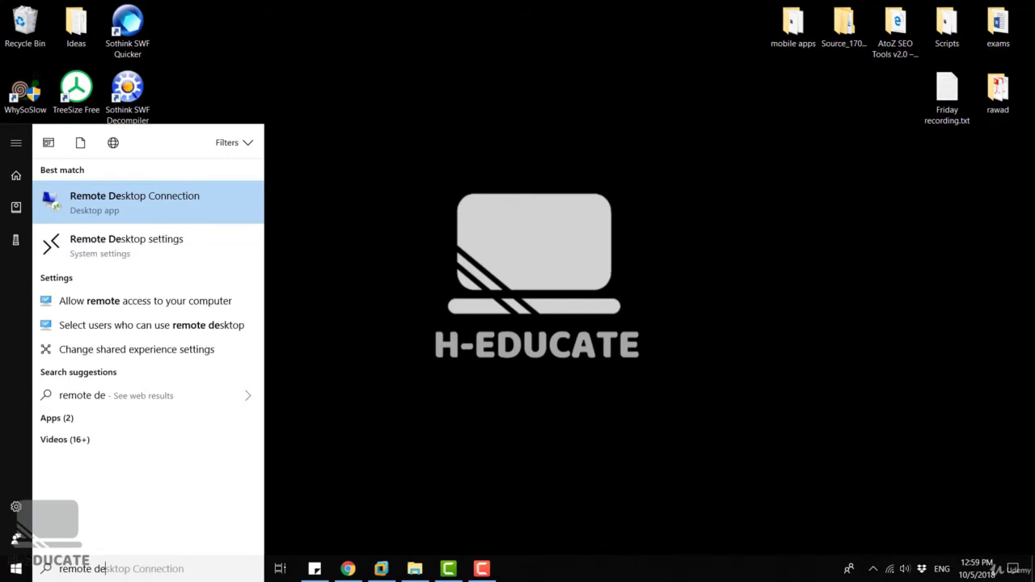
Close the search-launched Remote Desktop Connection and relaunch it by running mstsc from Run.
click(183, 196)
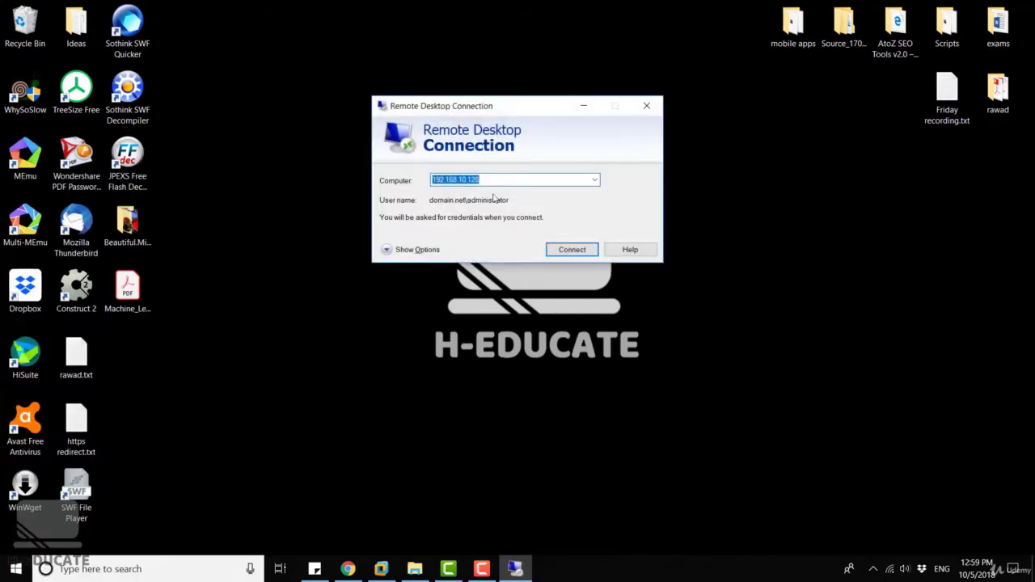
click(654, 100)
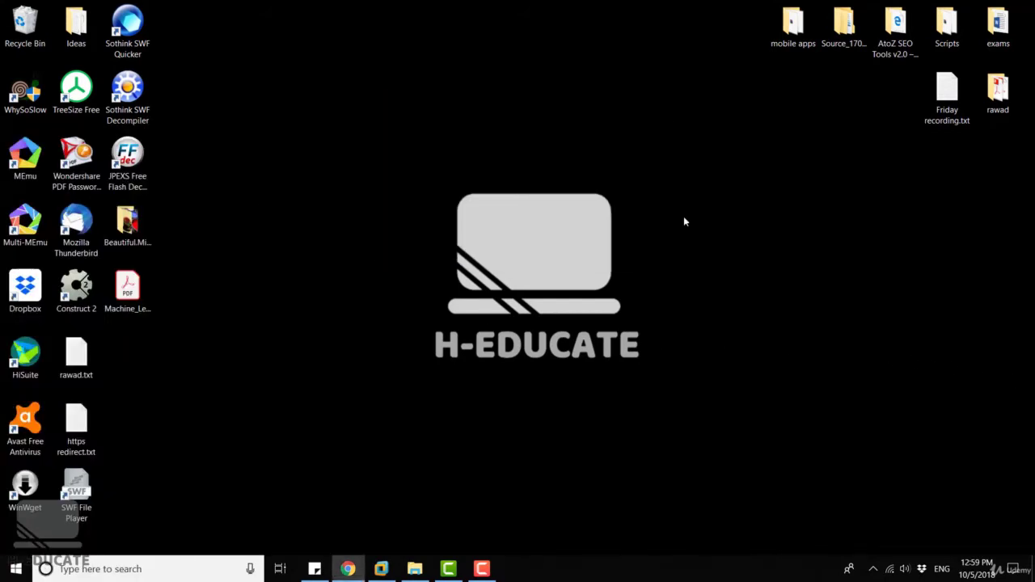
key(super+r)
text(msts)
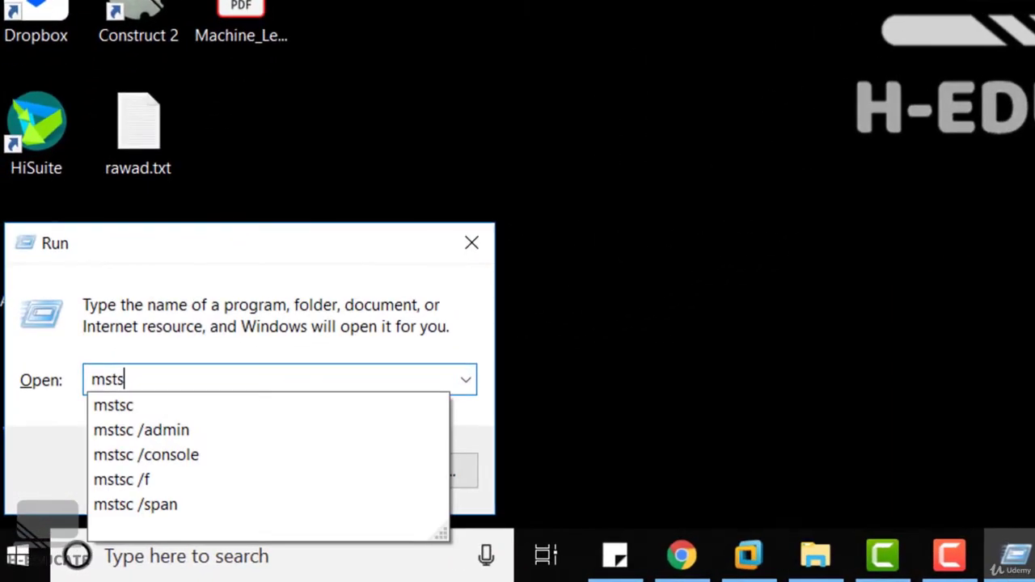
text(c)
key(Return)
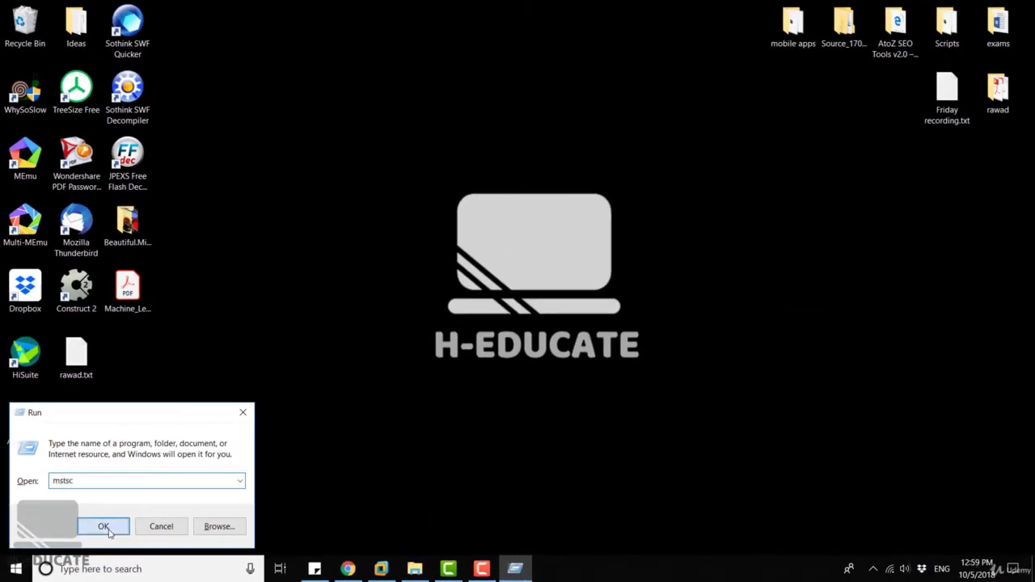
click(193, 471)
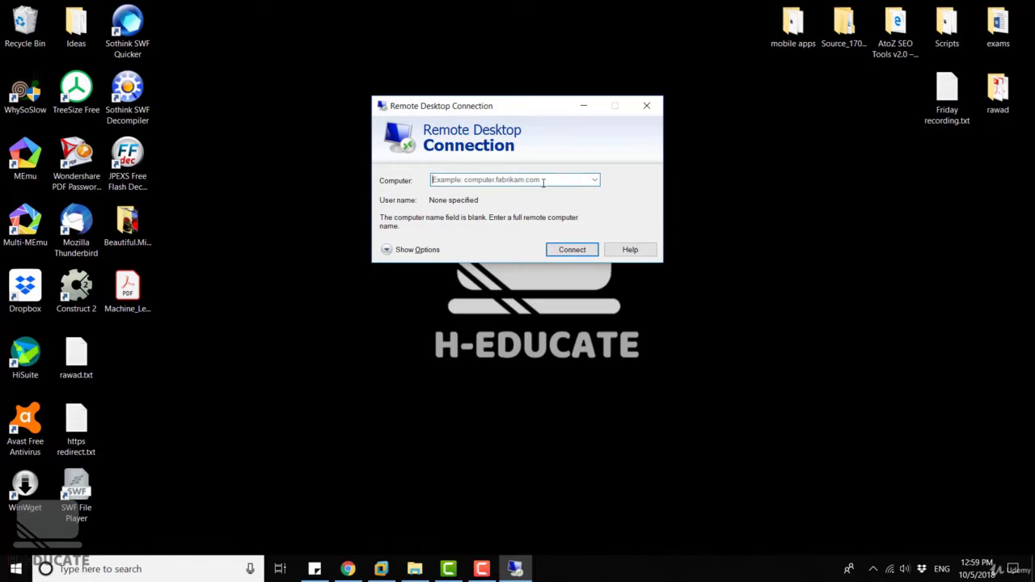
Show all options and review the Display, Local Resources, Experience and Advanced tabs, ending on Advanced.
click(422, 251)
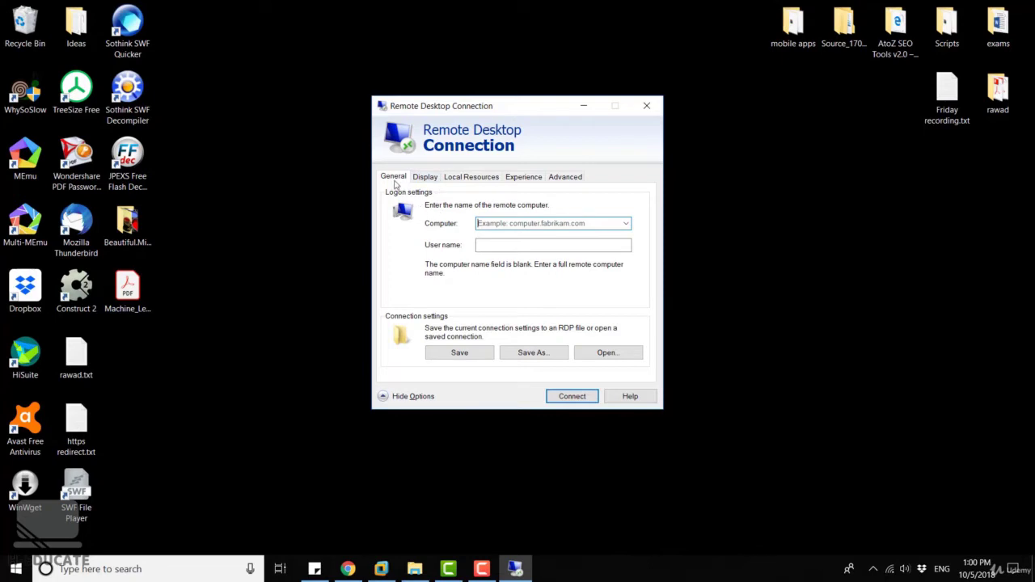
click(422, 183)
click(474, 183)
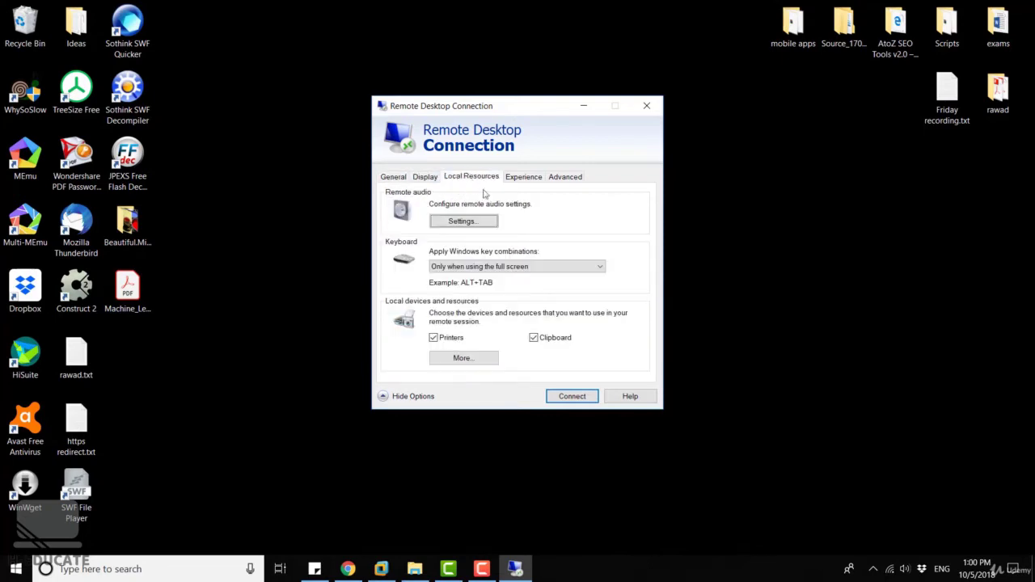
click(523, 178)
click(564, 178)
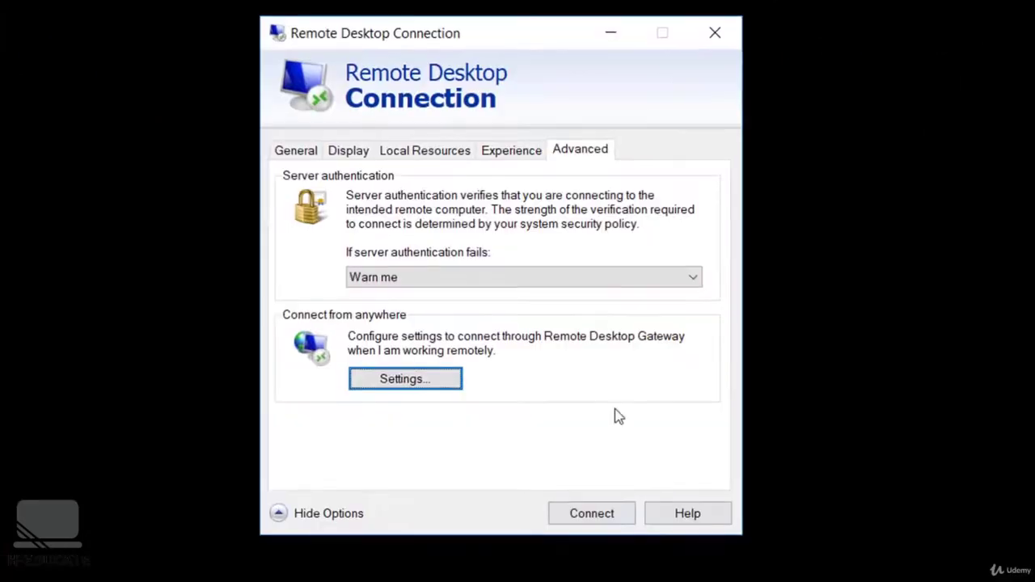
Choose Modem (56 kbps) as the Experience connection speed, then go back to the General page.
click(520, 156)
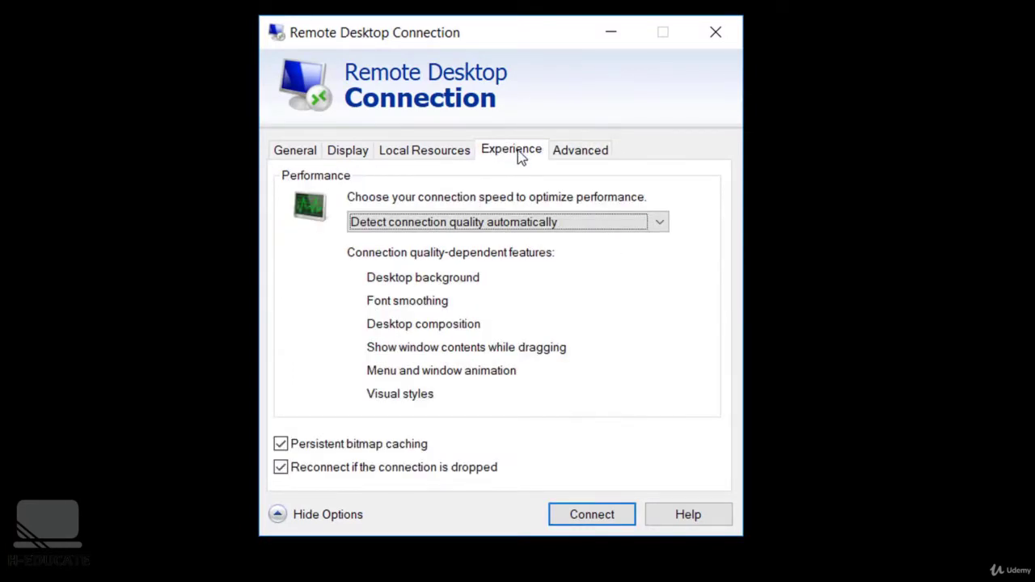
click(595, 223)
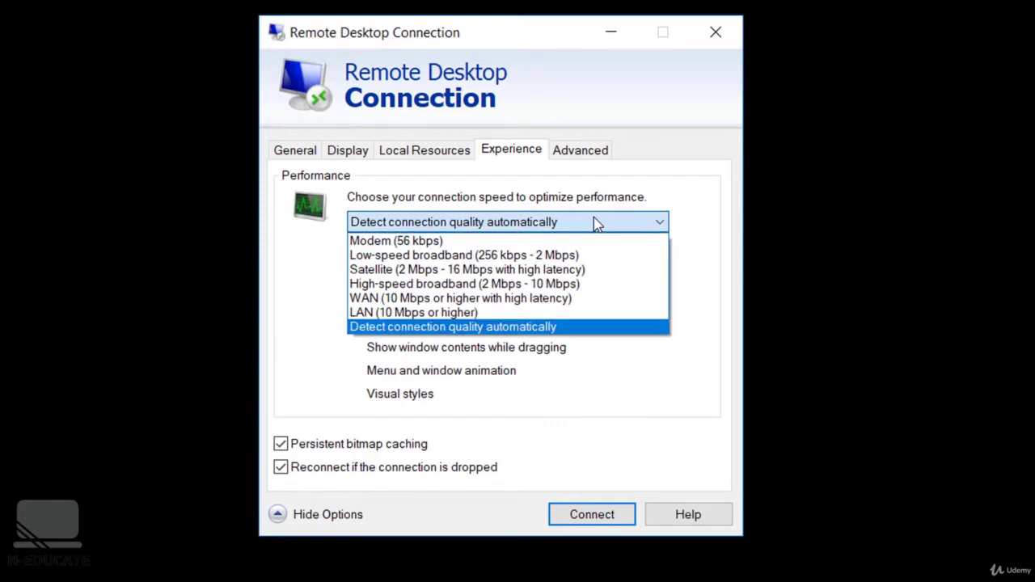
click(483, 329)
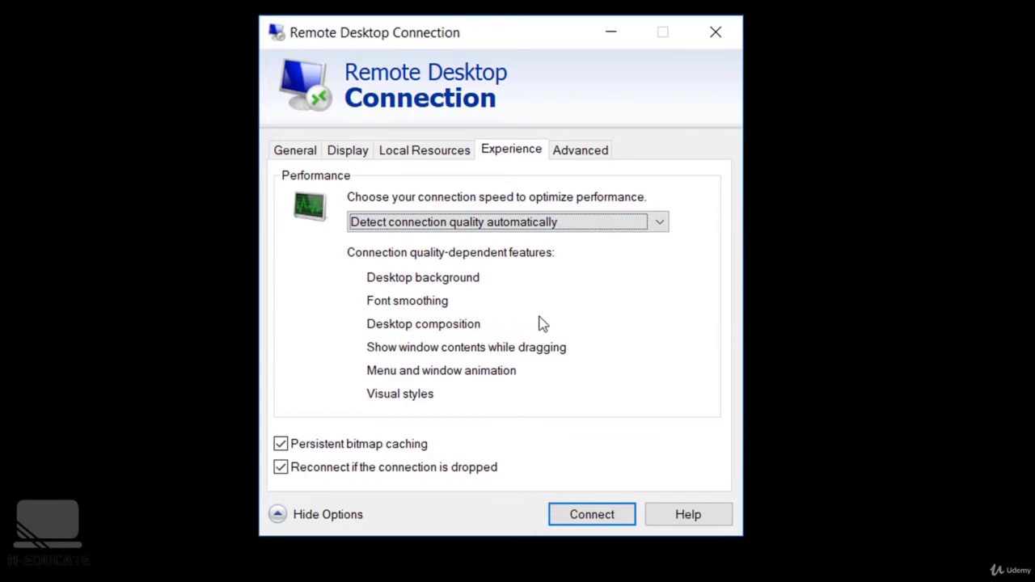
click(519, 224)
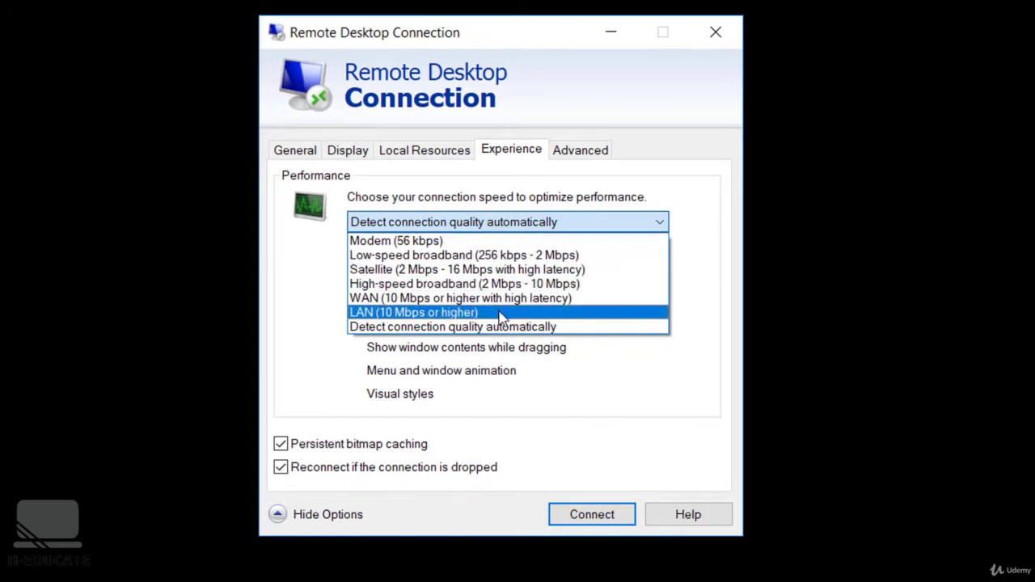
click(599, 240)
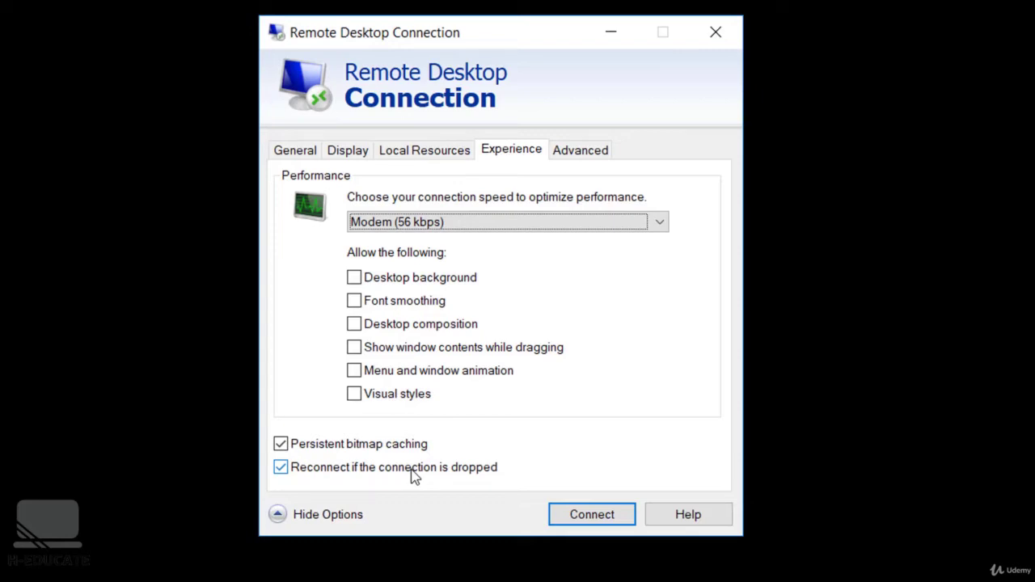
click(305, 153)
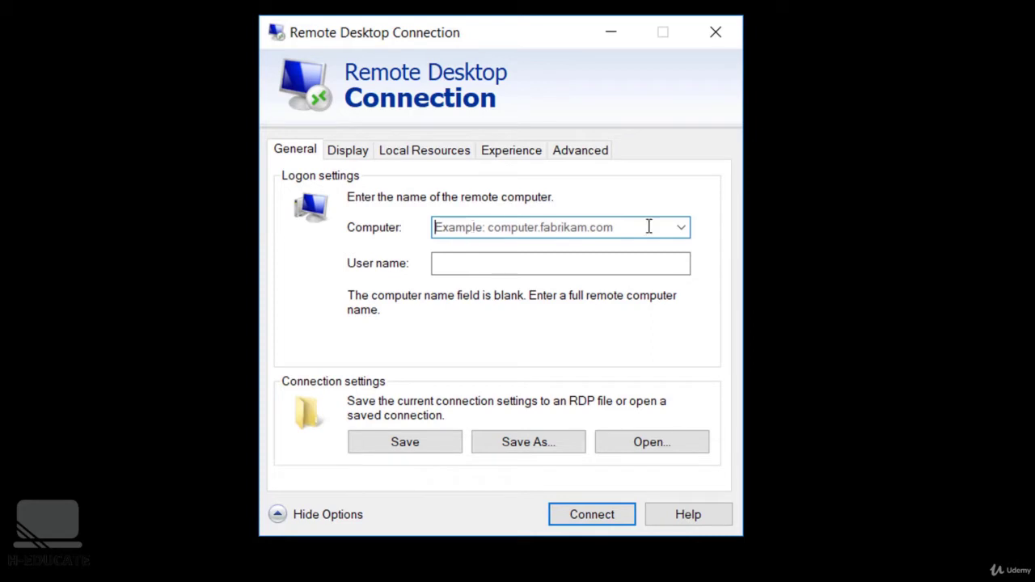
Connect to 192.168.10.128 with the administrator password, accepting the certificate warning.
click(680, 227)
click(634, 249)
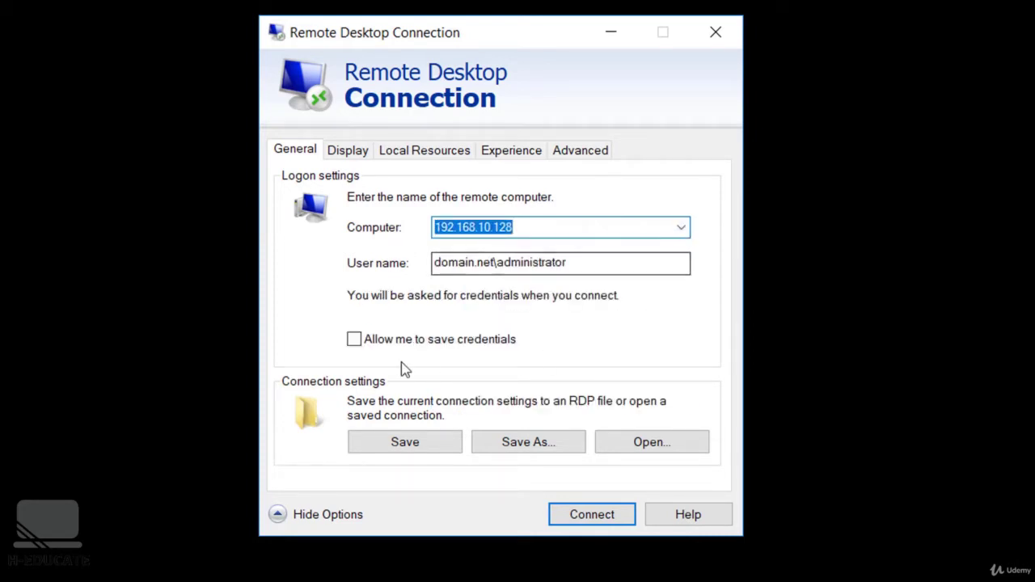
click(592, 516)
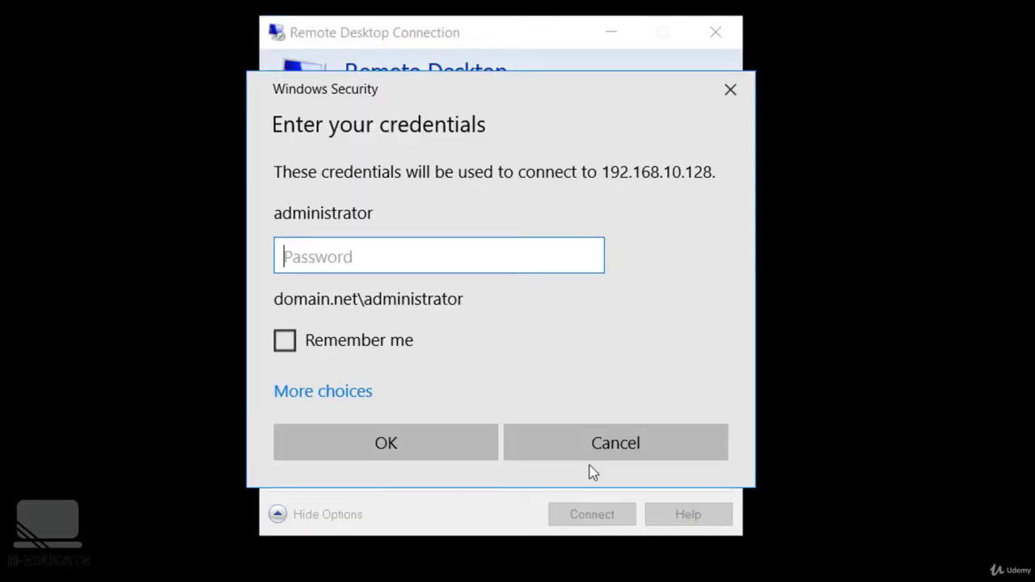
text(Pa$$w0rd)
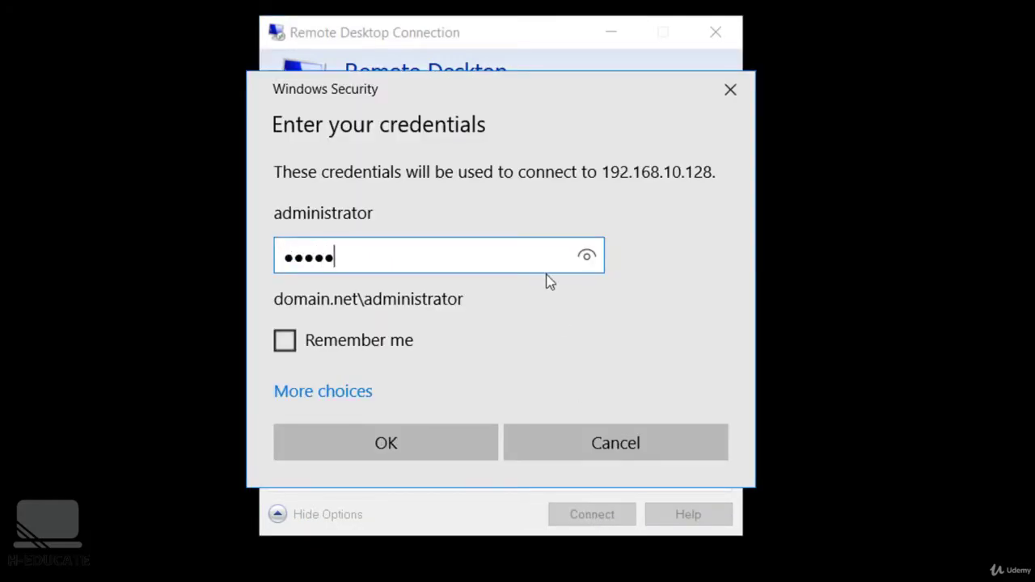
key(Return)
click(582, 472)
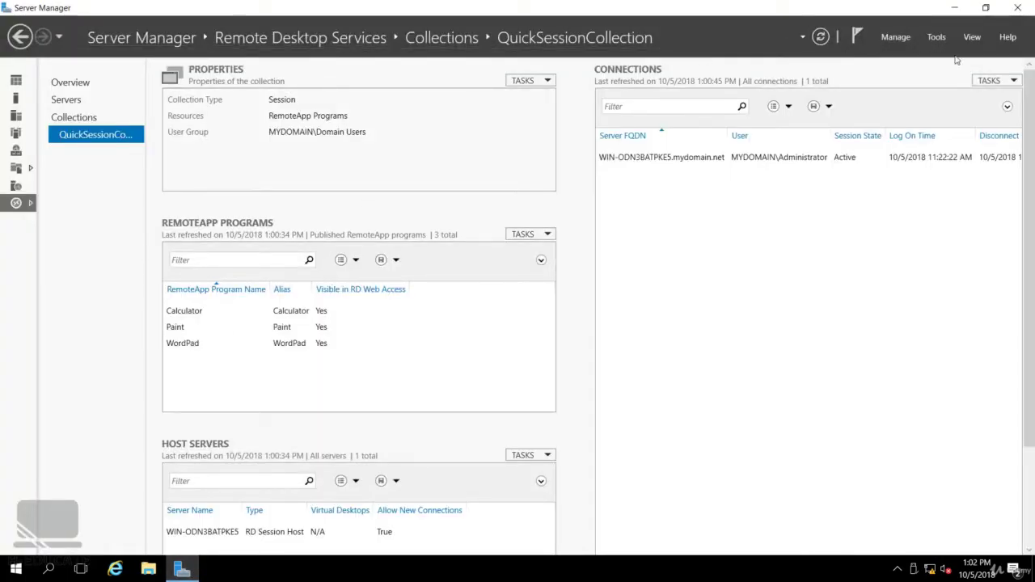
Minimize Server Manager, sign out from the remote Start menu, and confirm closing the connection.
click(953, 8)
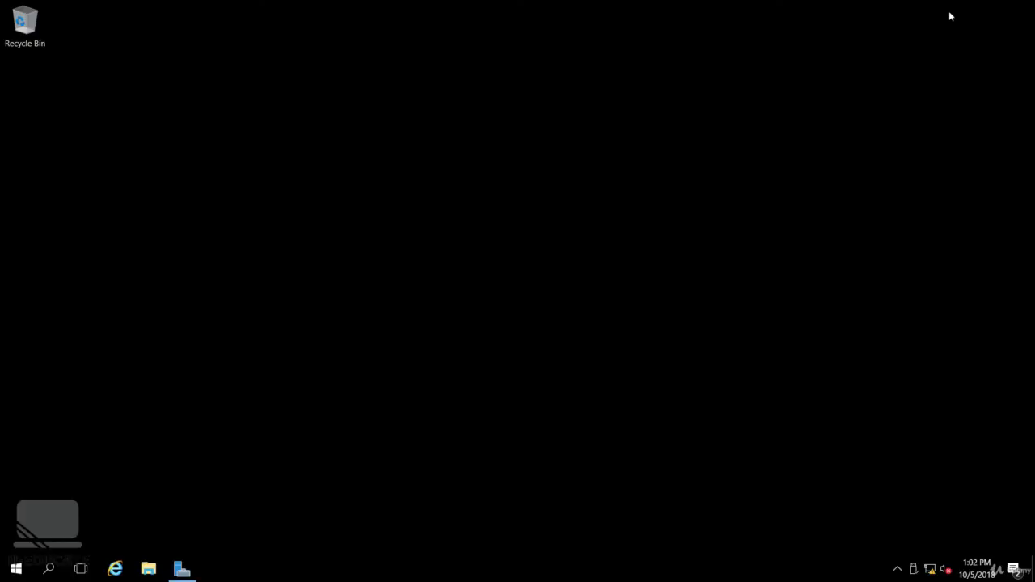
click(15, 568)
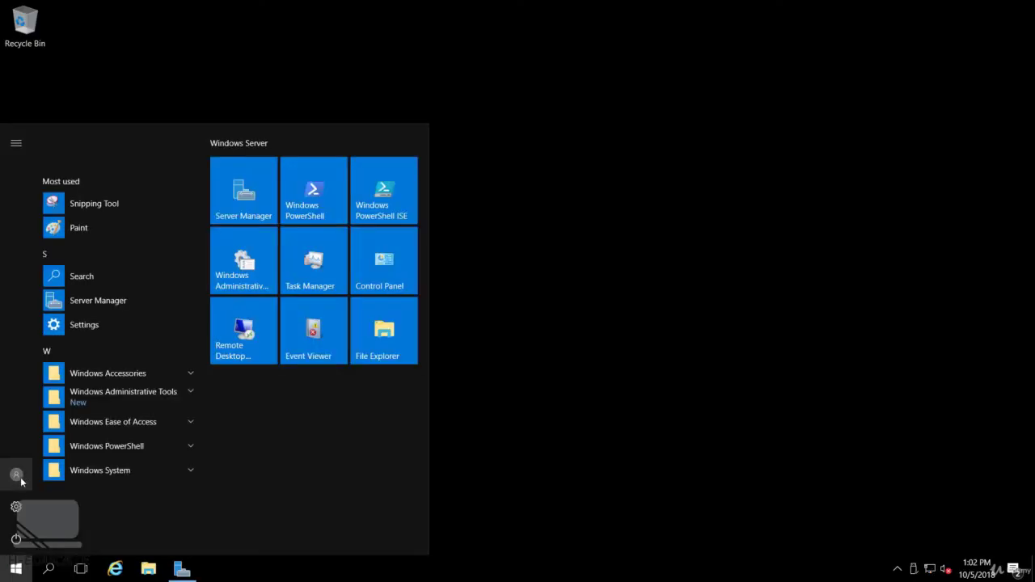
click(21, 480)
click(48, 434)
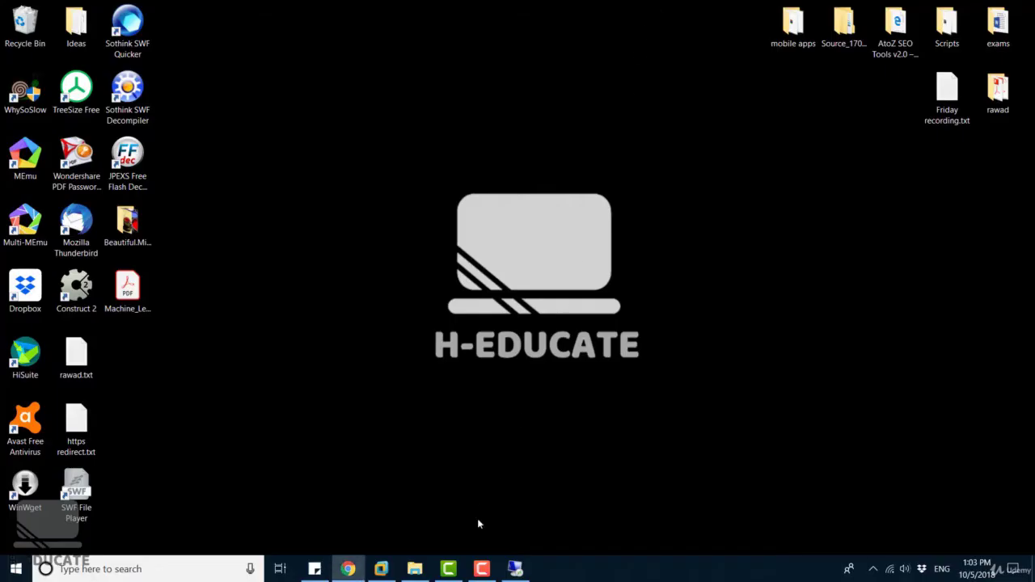
click(515, 569)
click(682, 7)
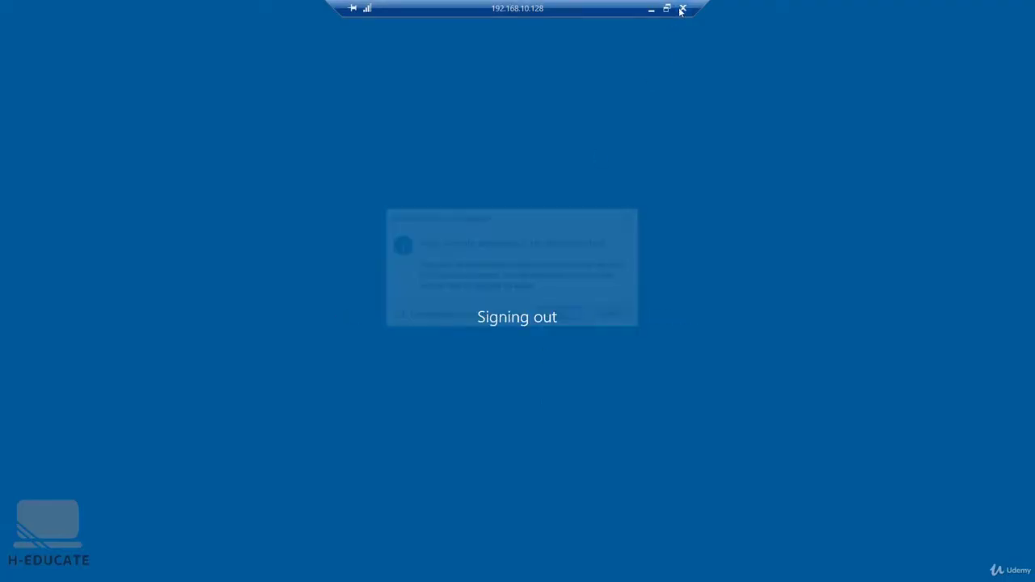
click(571, 314)
key(super+r)
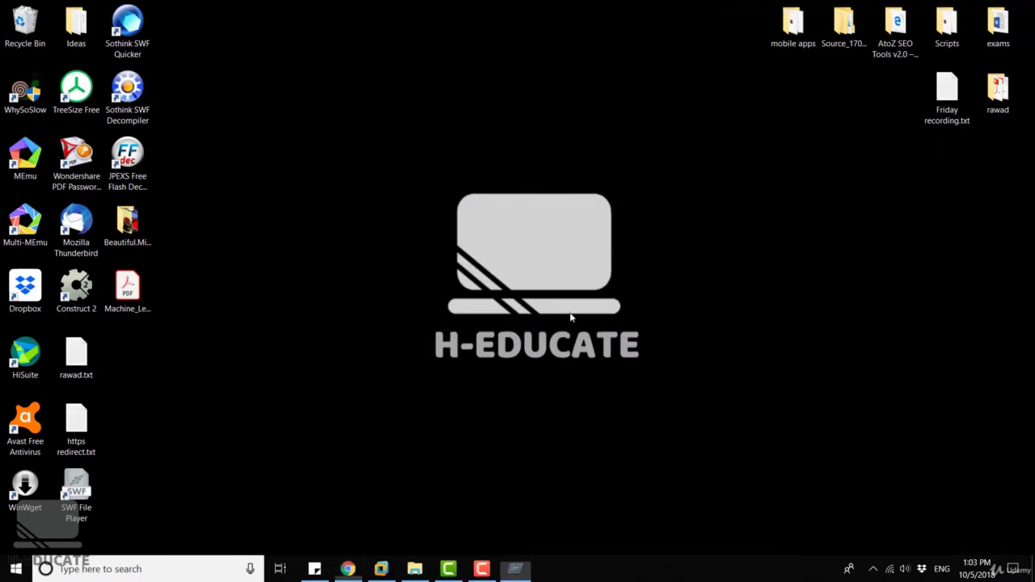
Relaunch Remote Desktop Connection with mstsc and show its Local Resources options.
text(mstsc)
key(Return)
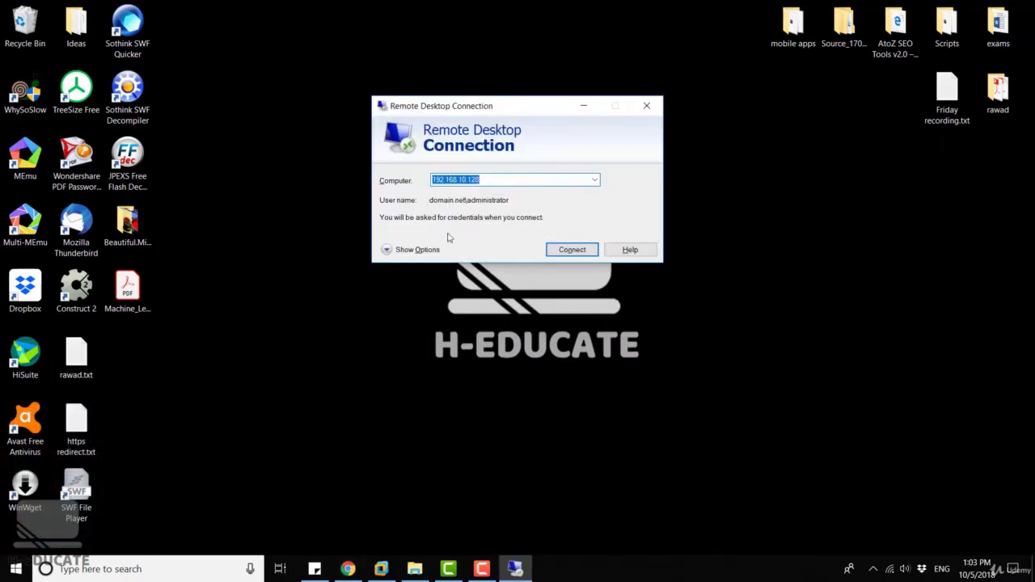
click(416, 258)
click(488, 177)
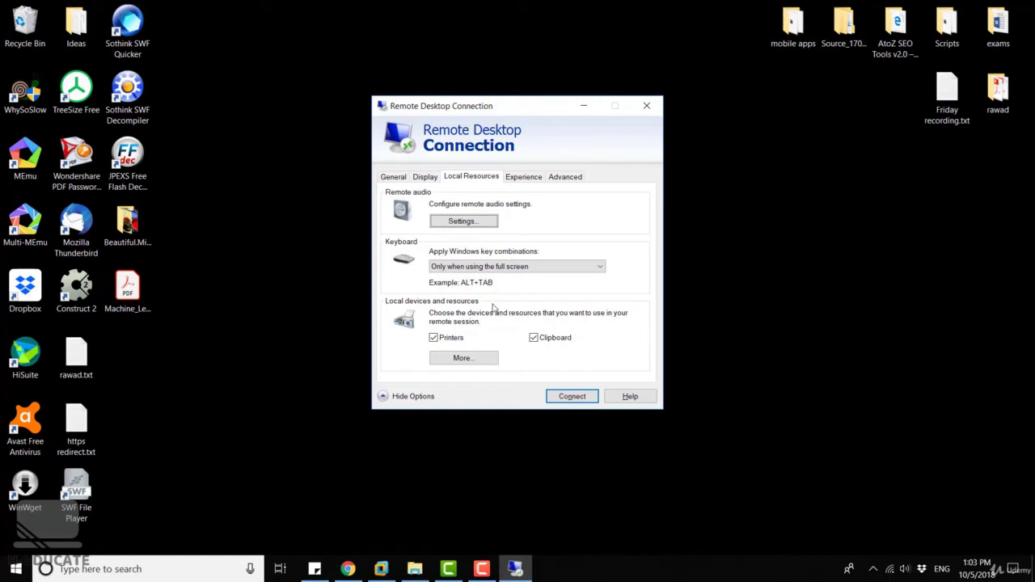
Set remote audio to 'Play on this computer' with 'Do not record'.
click(464, 222)
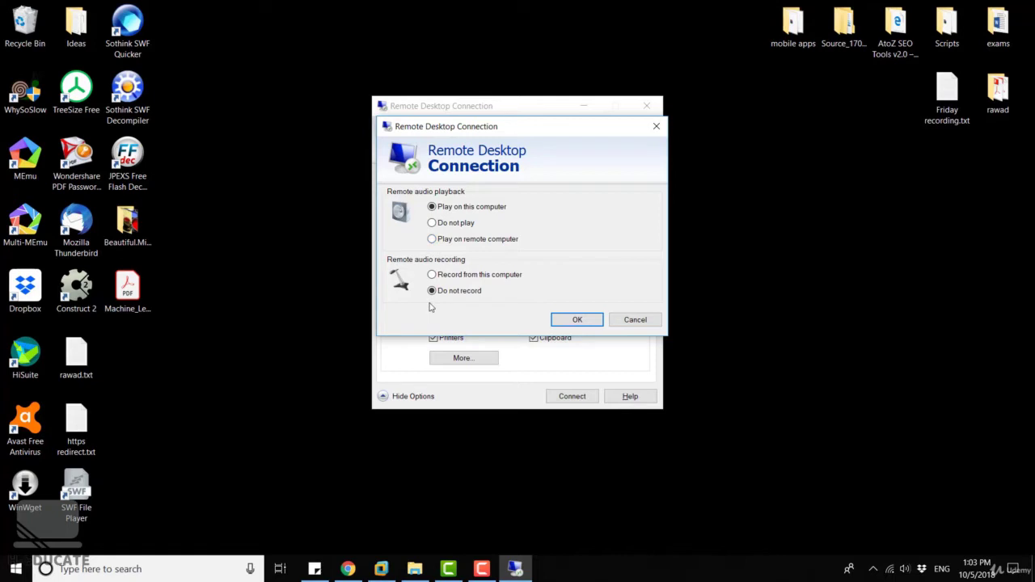
click(595, 322)
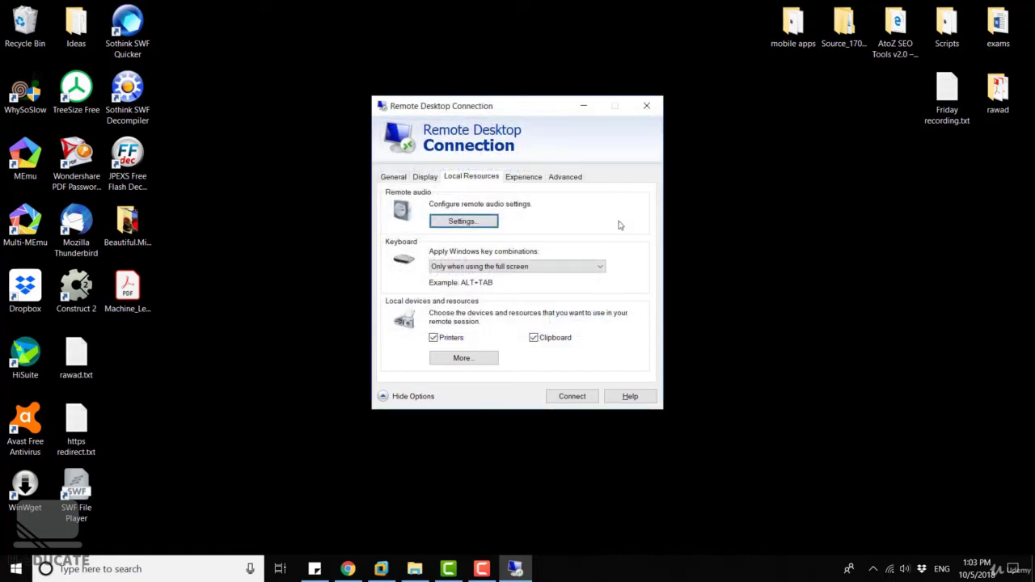
click(572, 267)
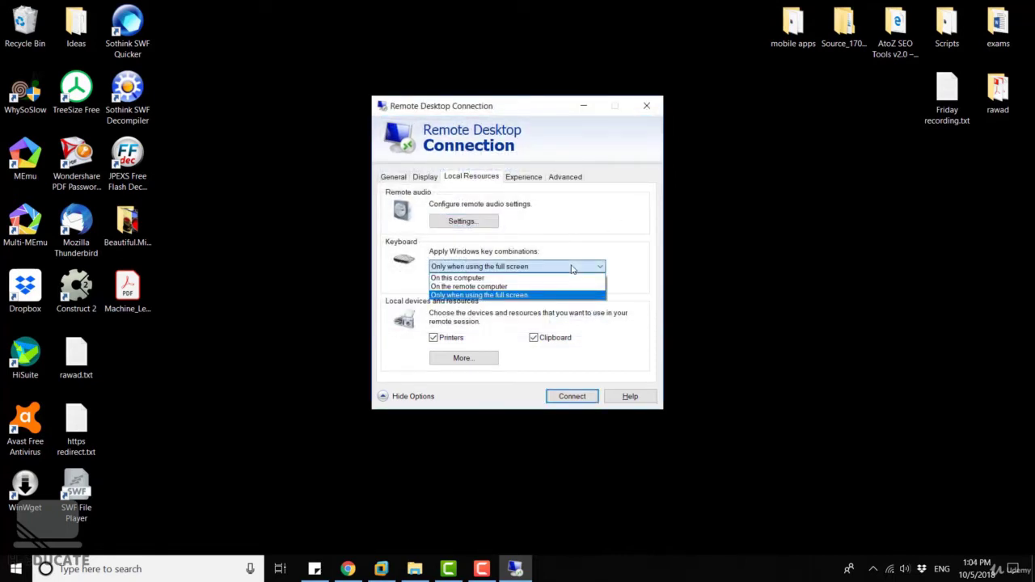
Set 'Apply Windows key combinations' to 'Only when using the full screen'.
click(572, 267)
click(557, 267)
click(544, 296)
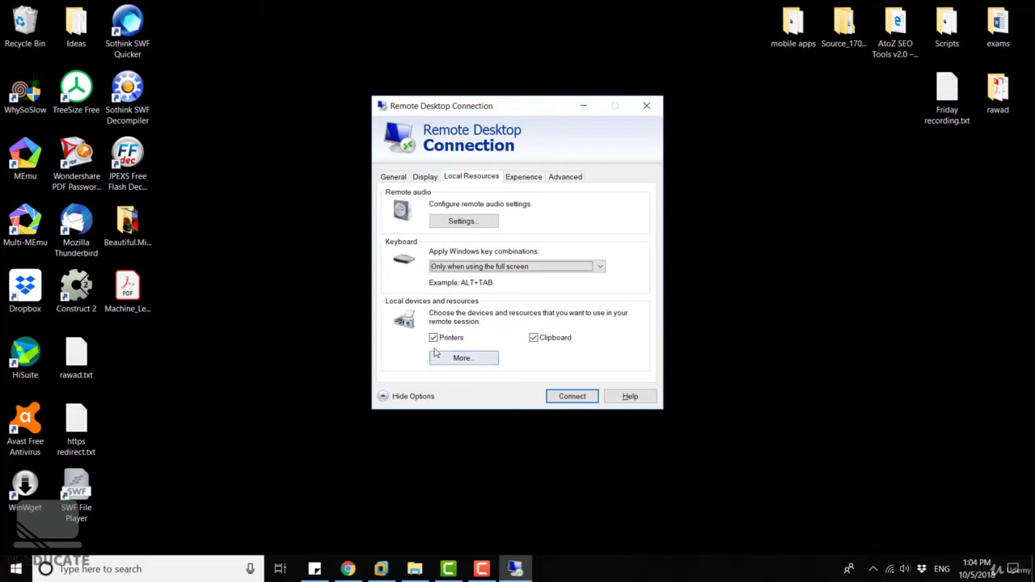
Share all drives — C:, D:, SSD 2 (E:) and later-plugged drives — through More local devices.
click(482, 361)
drag(482, 166, 614, 165)
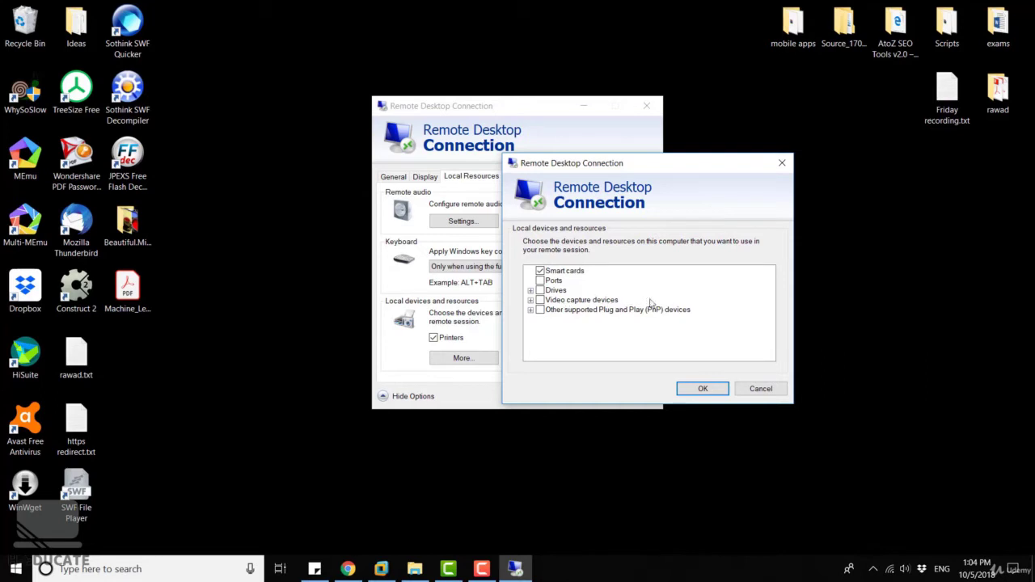
click(532, 311)
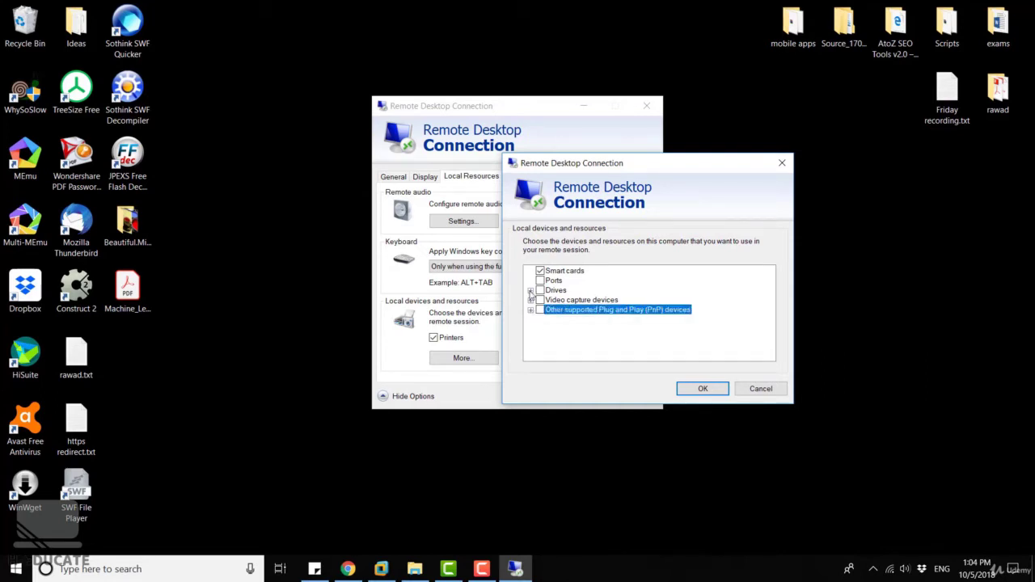
click(530, 291)
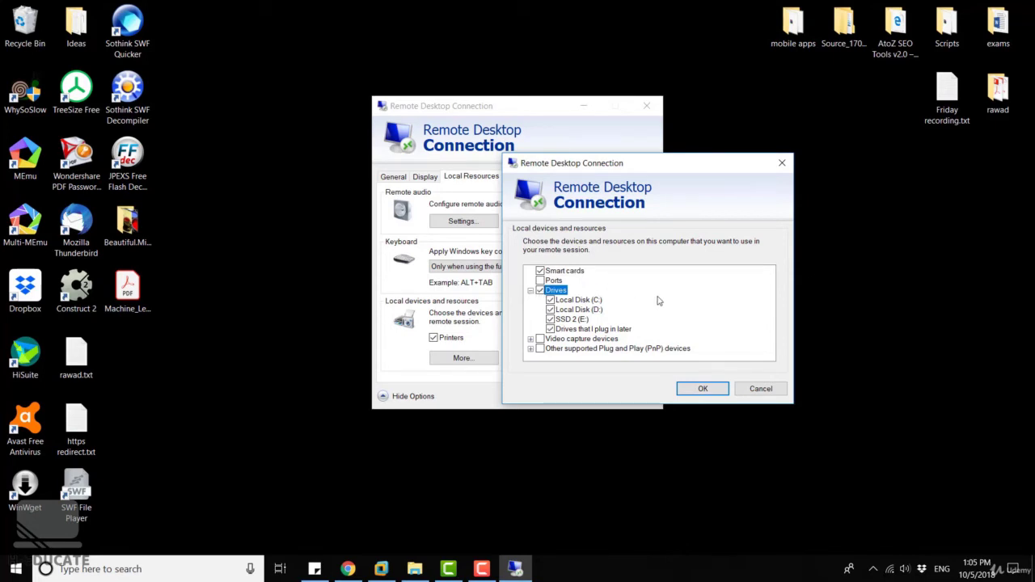
click(699, 388)
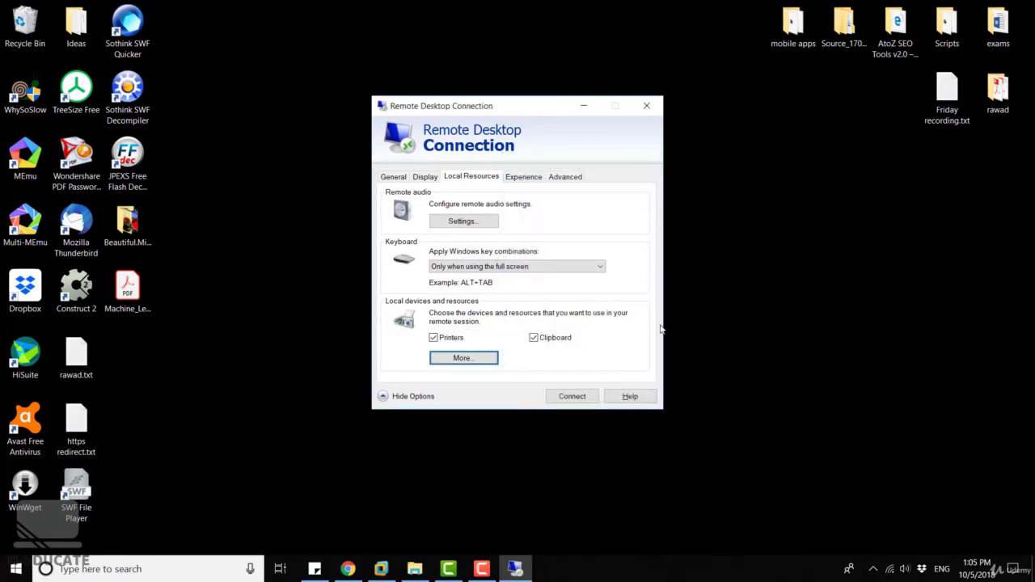
Trim the extra characters from the end of the General tab's user name.
click(401, 176)
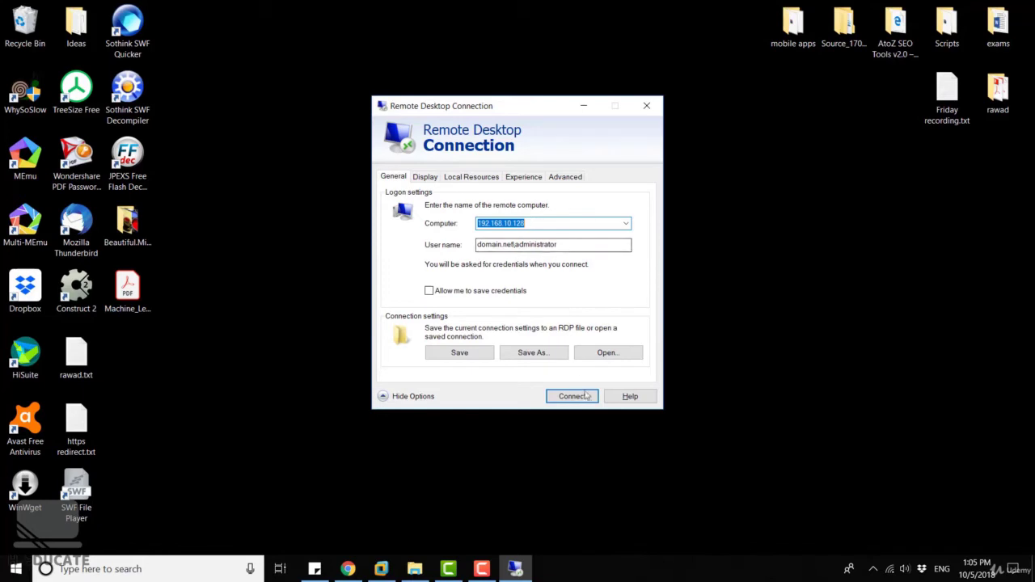
drag(559, 244, 536, 253)
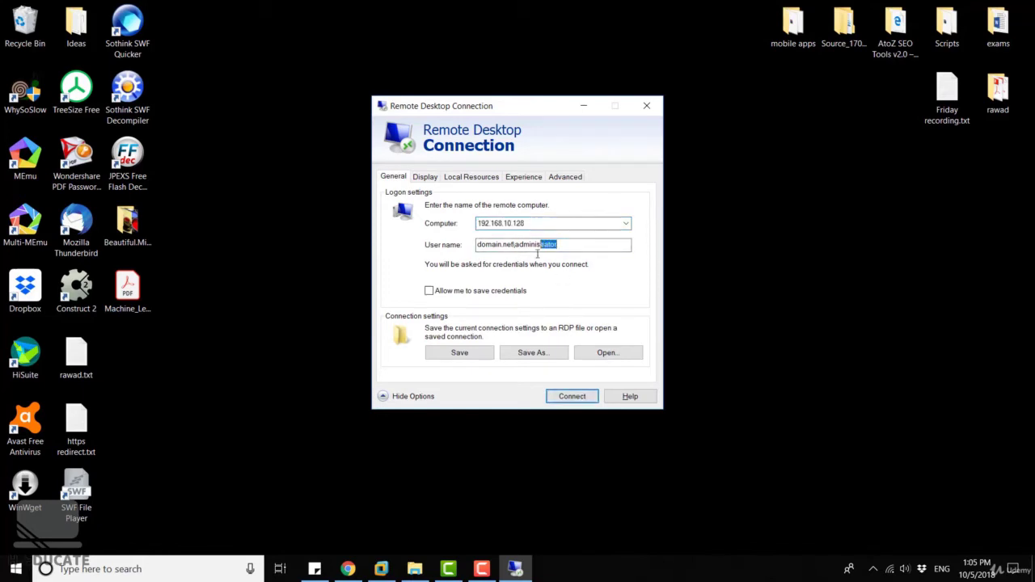
key(BackSpace)
Connect to 192.168.10.128, trusting the connection, entering the password and accepting the certificate.
click(577, 398)
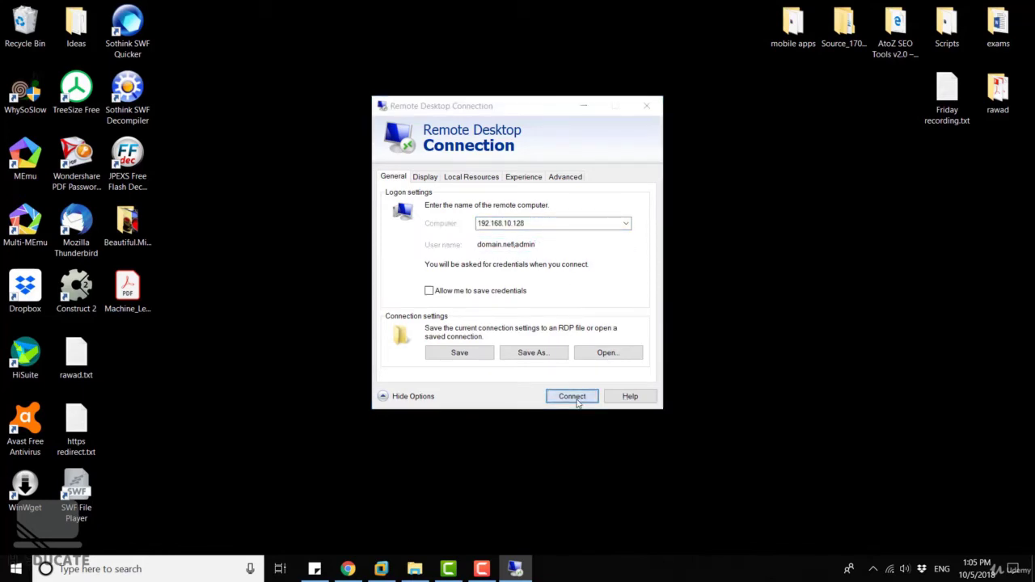
click(602, 327)
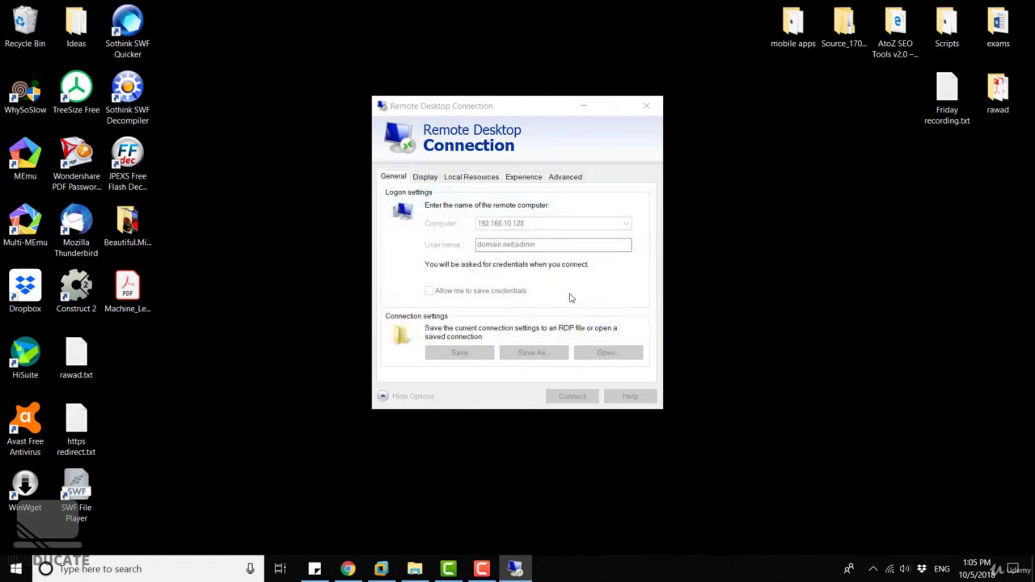
text(******)
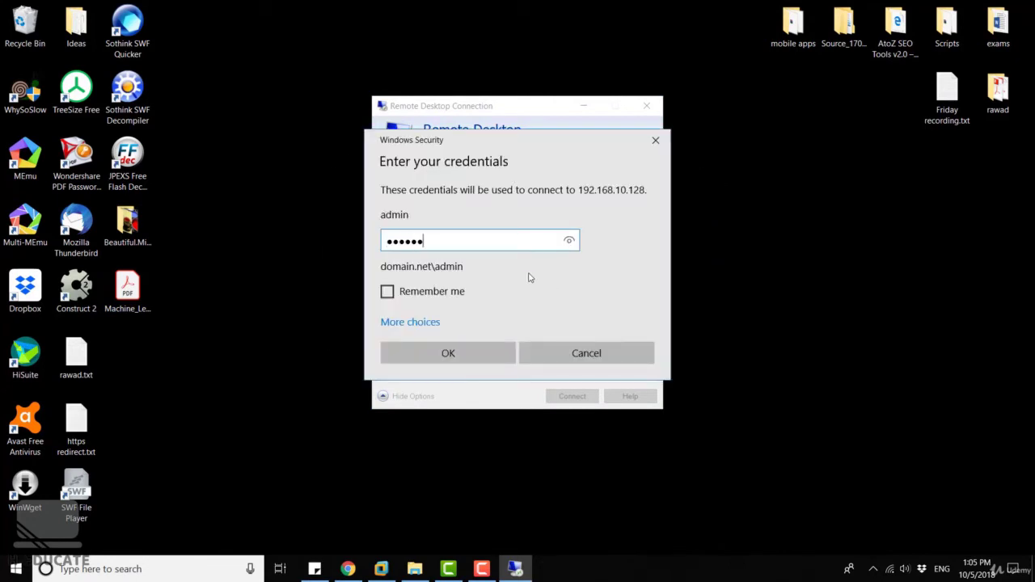
key(Return)
click(563, 370)
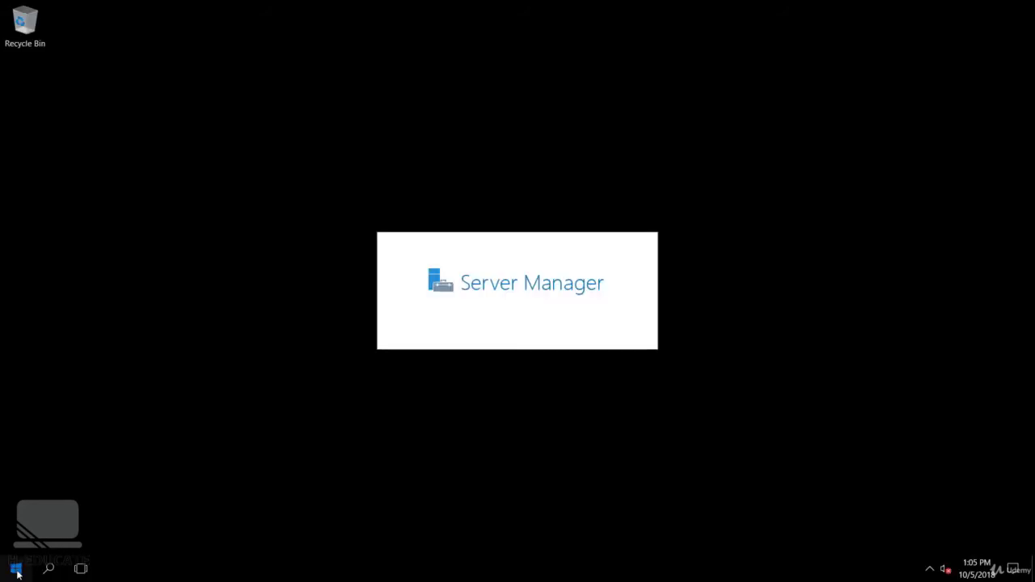
Open File Explorer from the remote Start menu to view This PC, then return to Server Manager.
click(17, 569)
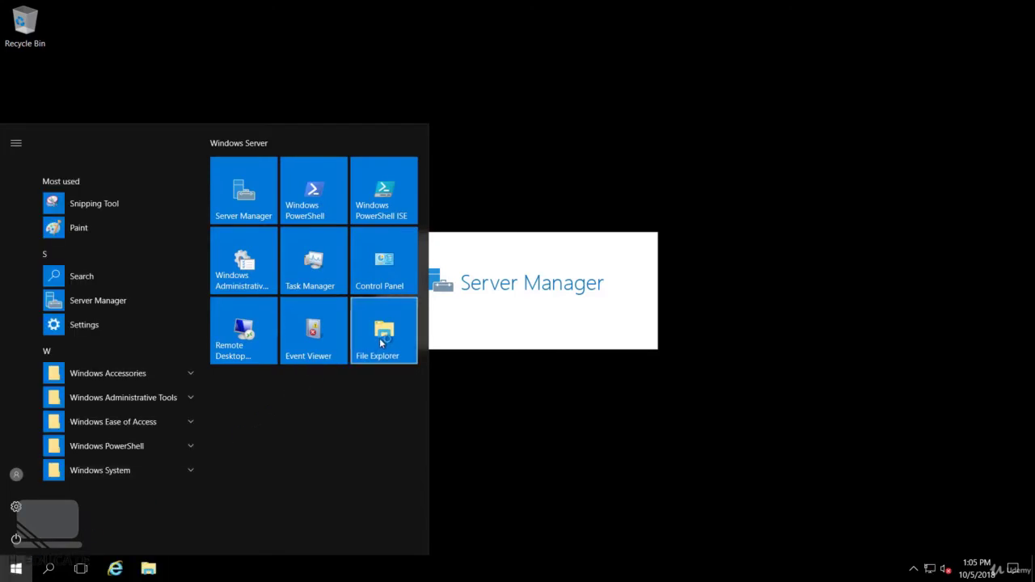
click(381, 343)
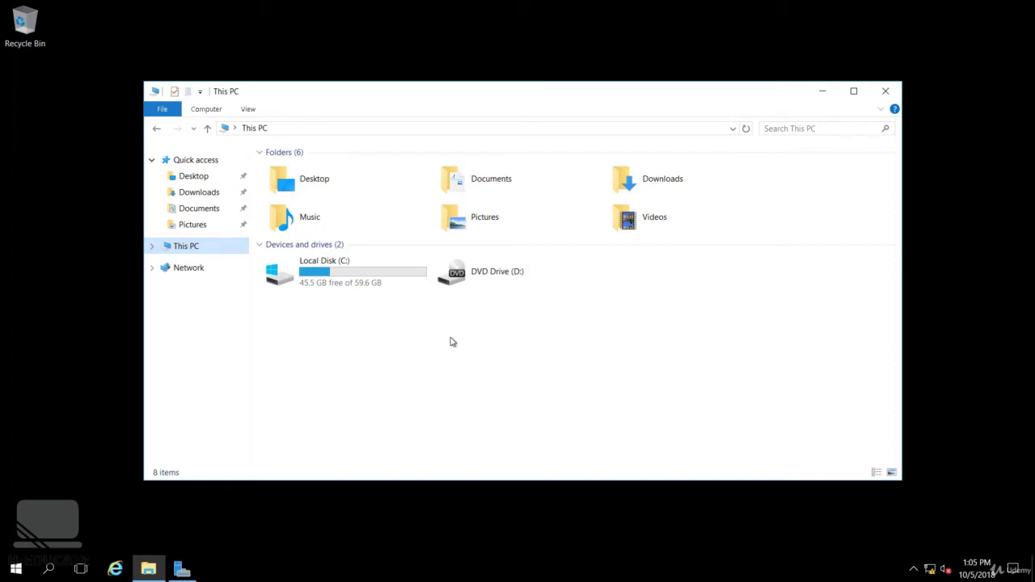
click(182, 569)
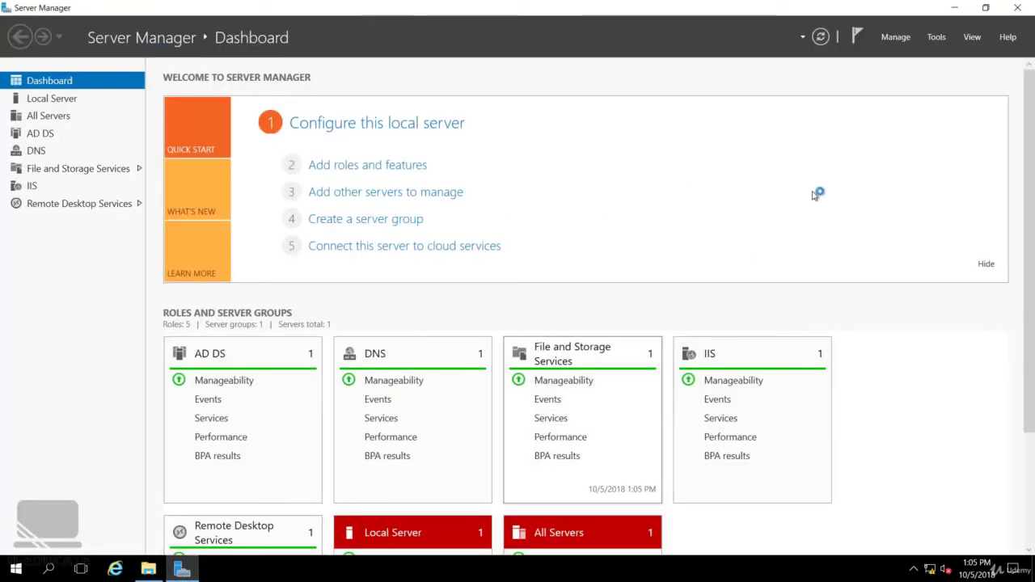
Go to Remote Desktop Services > Collections > QuickSessionCollection and choose Tasks > Edit Properties.
click(935, 37)
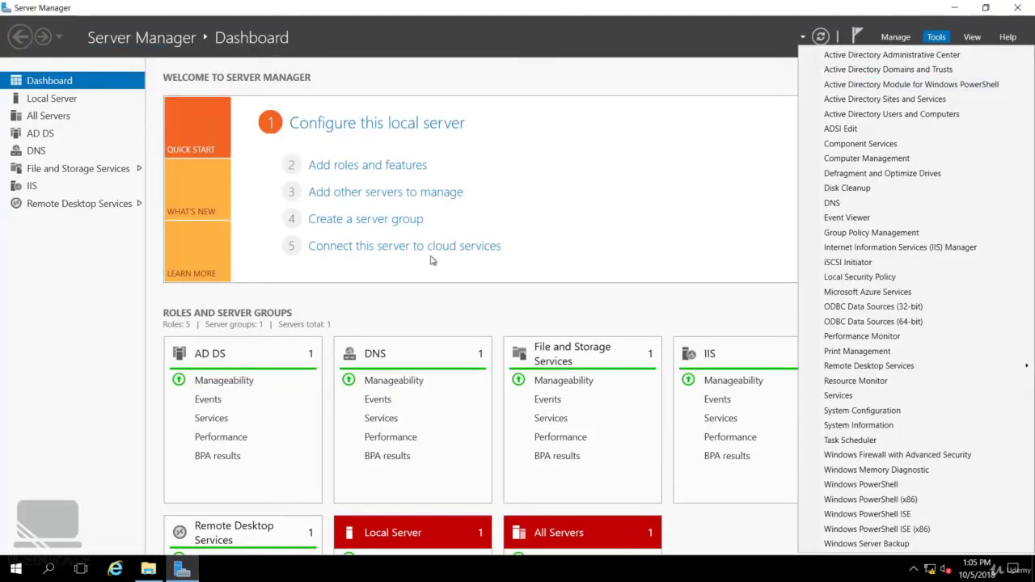
click(69, 203)
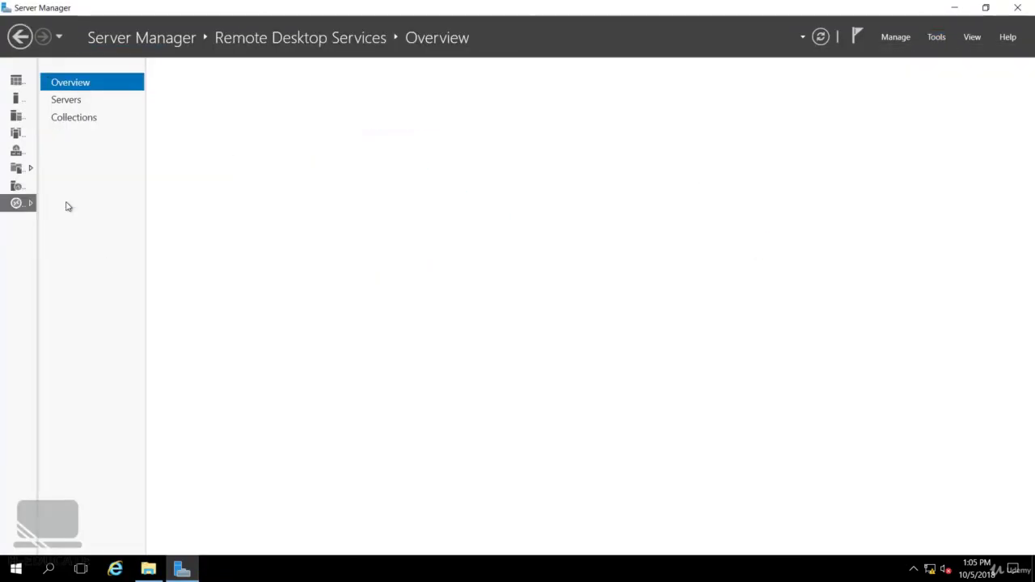
click(88, 117)
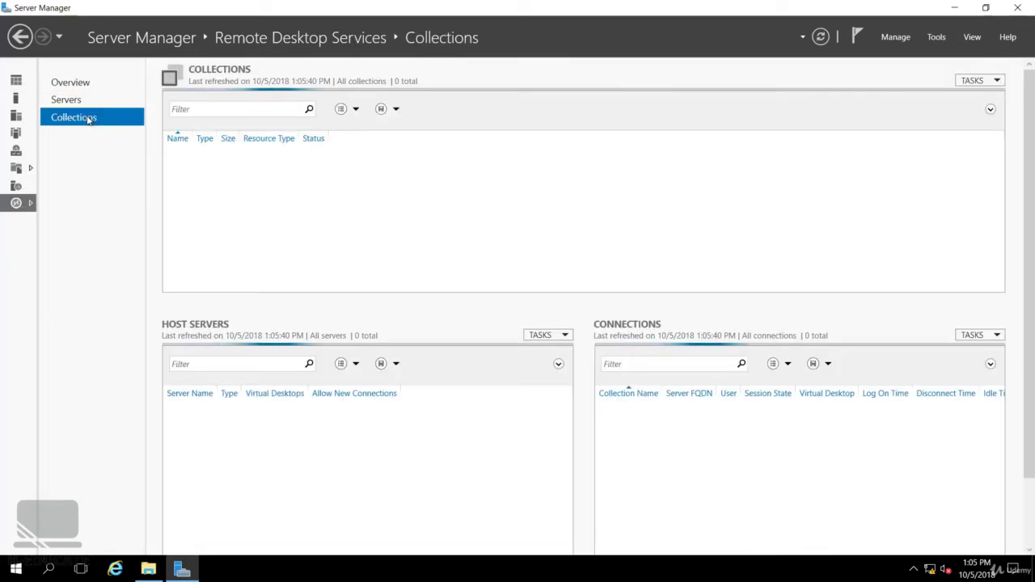
click(111, 138)
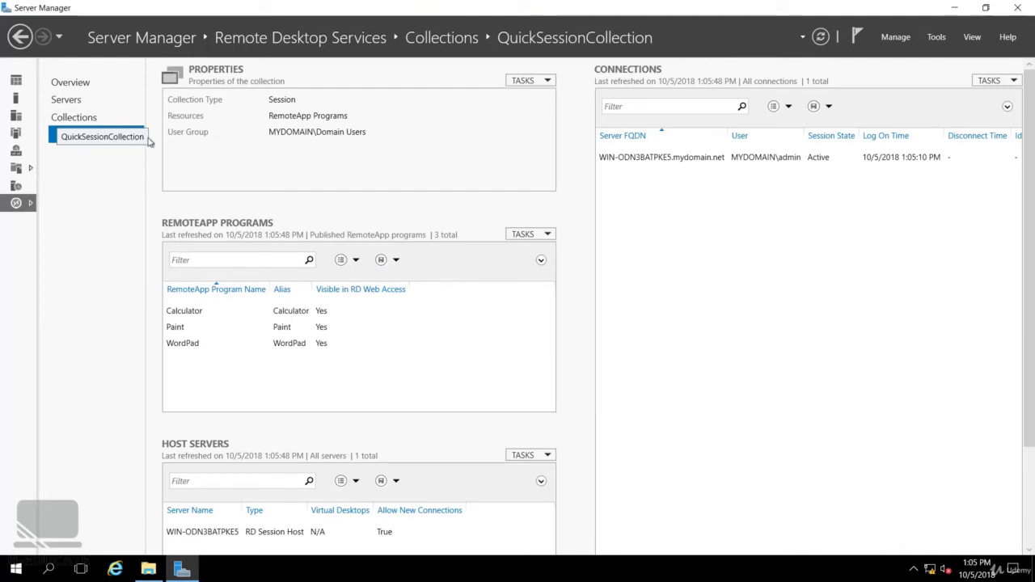
click(531, 81)
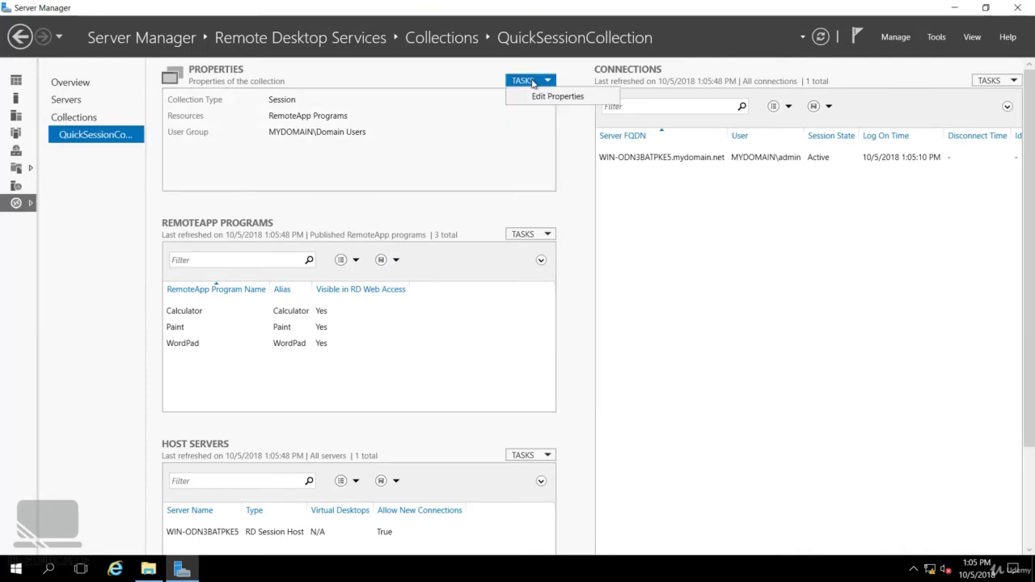
click(552, 96)
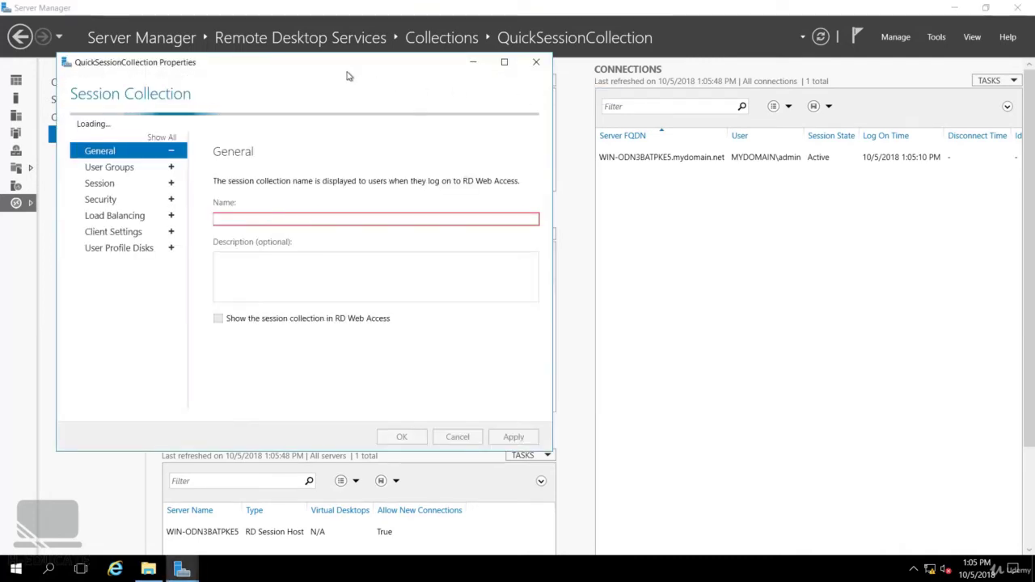
On the Client Settings page, keep drive, clipboard and printer redirection enabled and confirm with OK.
drag(348, 75, 481, 74)
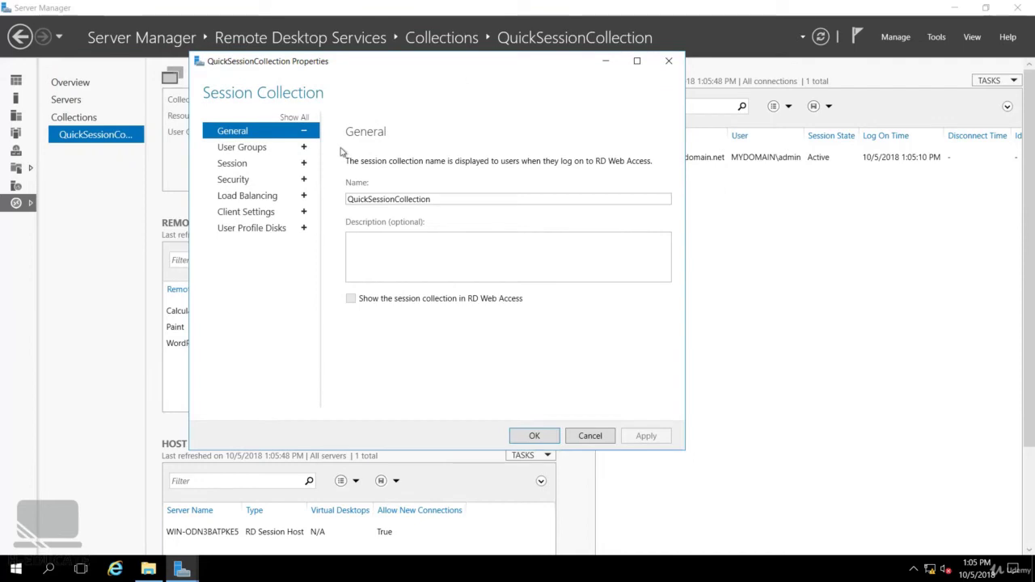
click(255, 213)
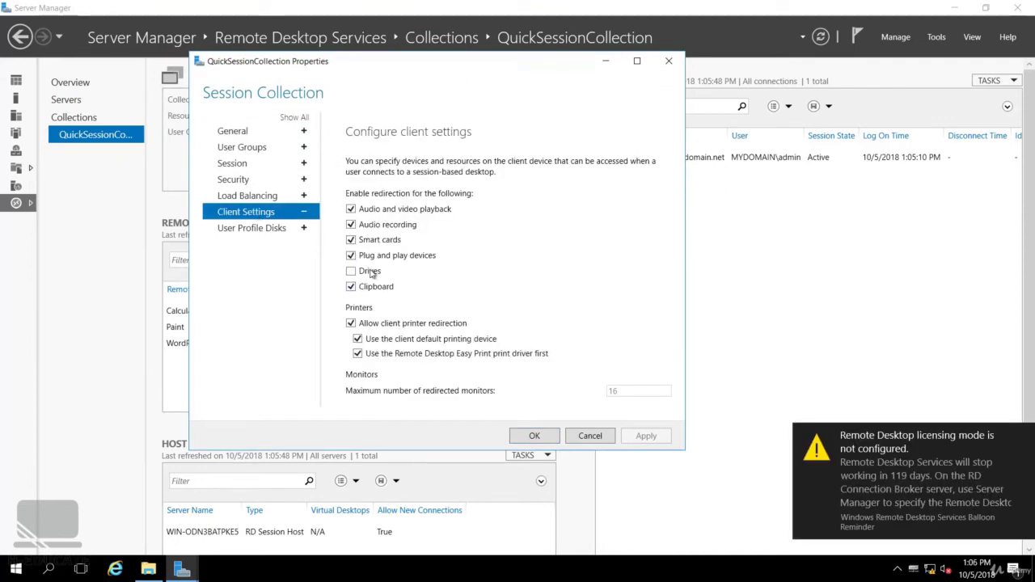
click(369, 273)
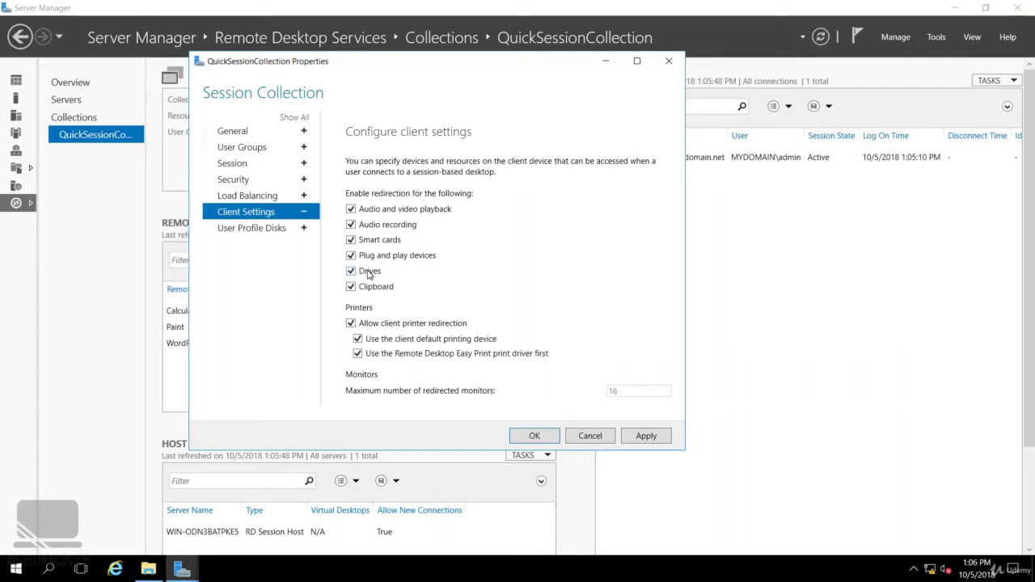
click(645, 438)
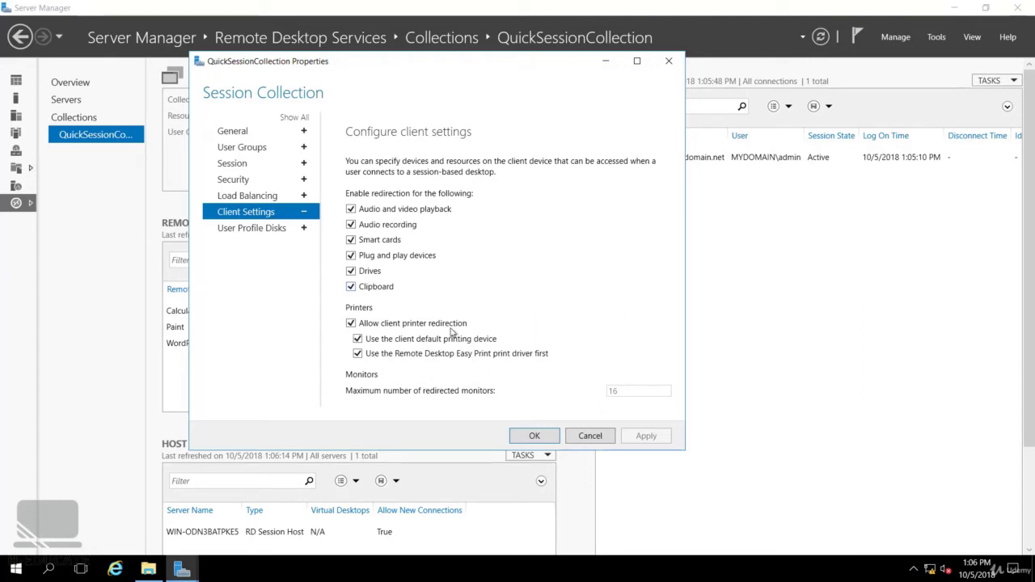
click(535, 439)
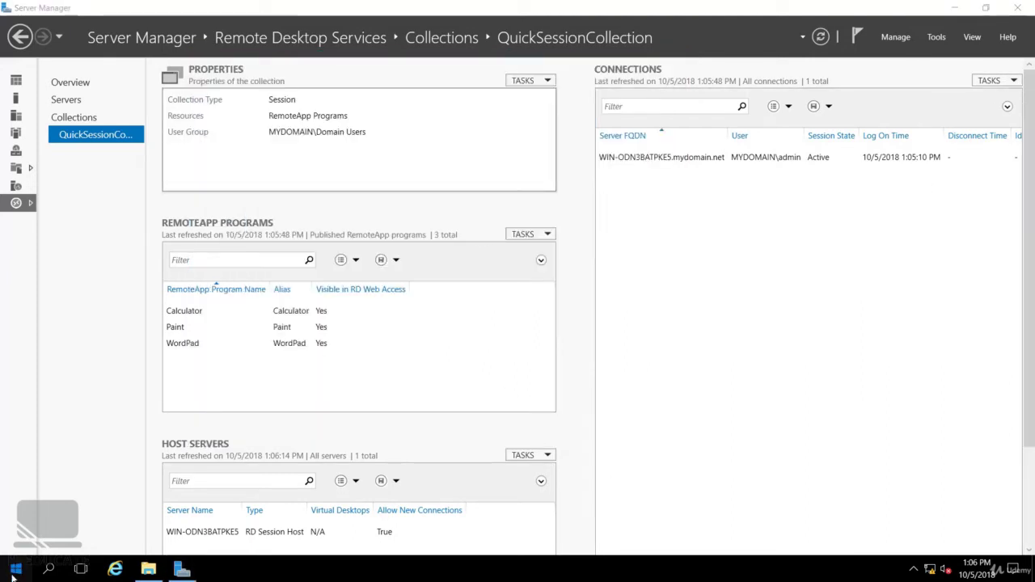
End the current full-screen remote desktop session.
click(12, 574)
click(17, 474)
click(45, 437)
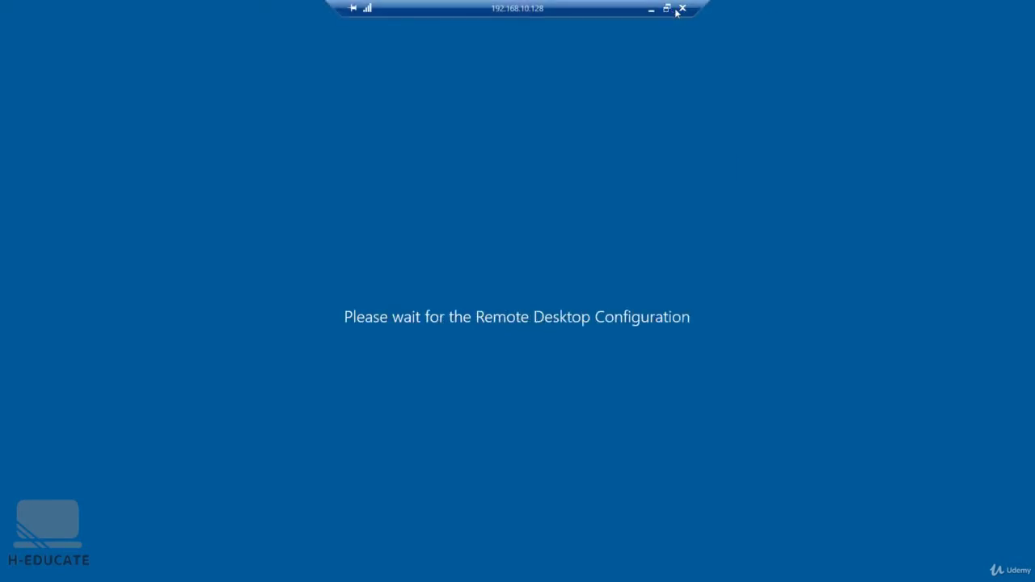
click(682, 9)
Relaunch Remote Desktop Connection and enable sharing of local Drives under Local Resources > More.
key(super+r)
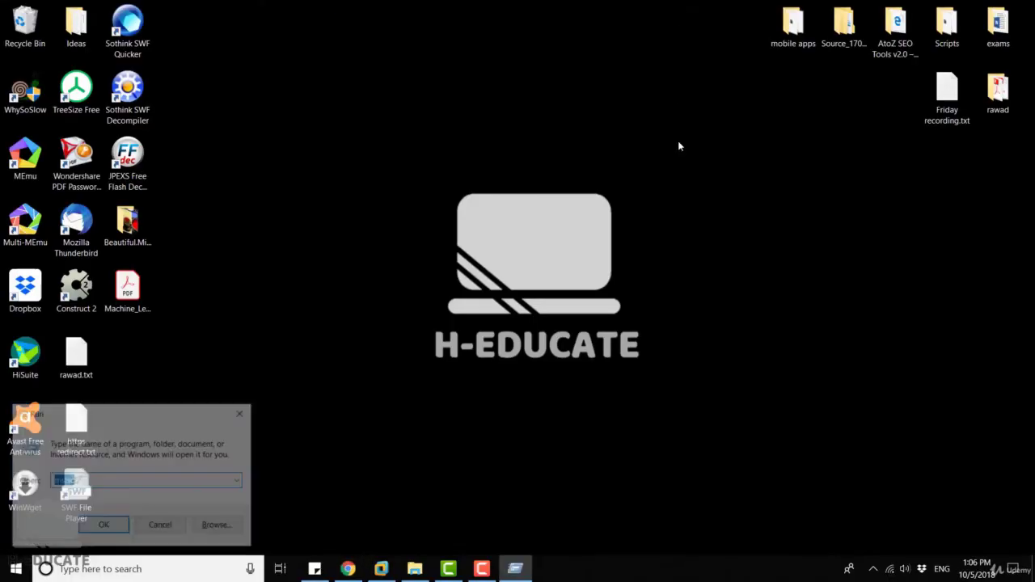
key(Return)
click(586, 254)
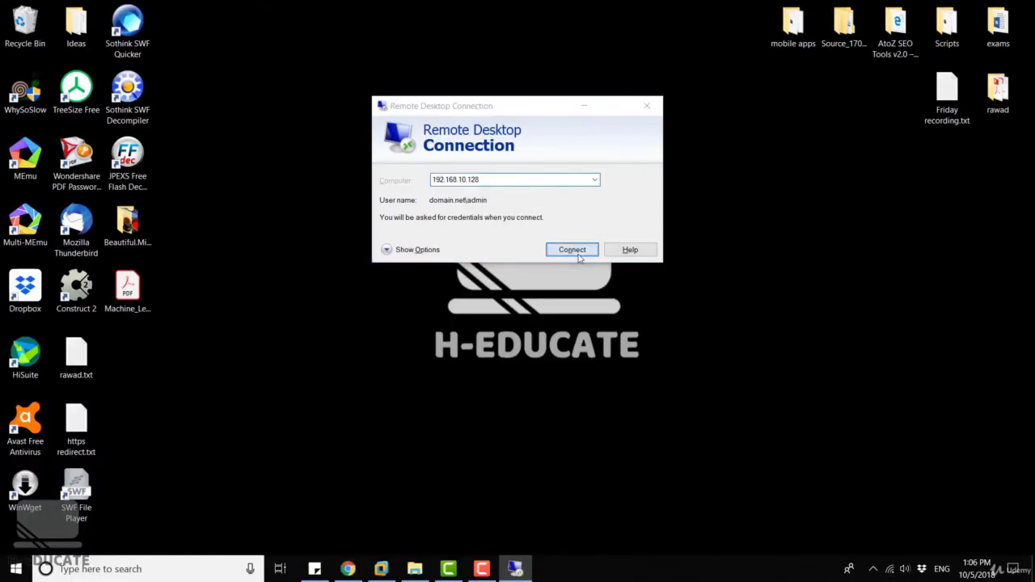
click(623, 253)
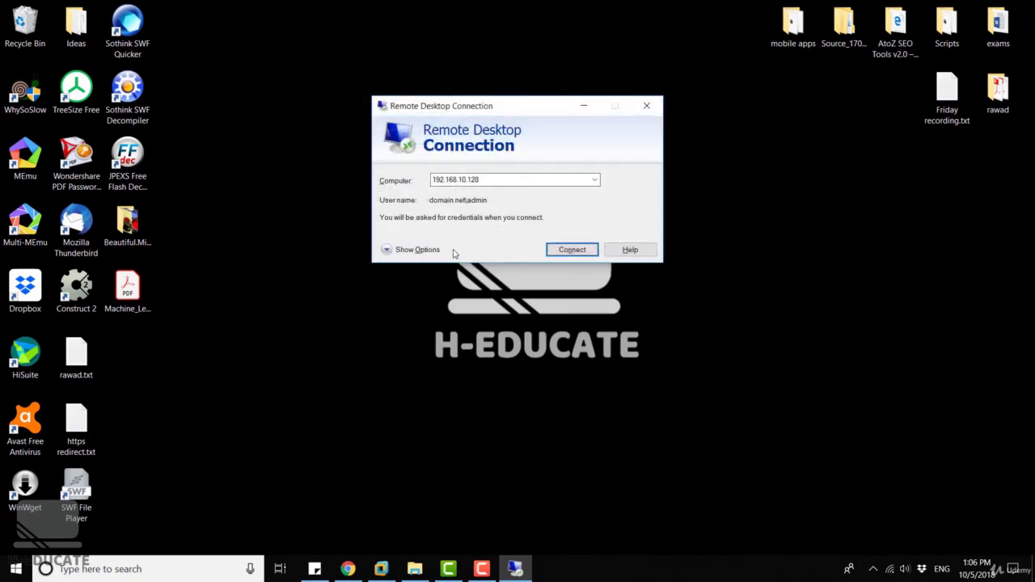
click(393, 250)
click(493, 178)
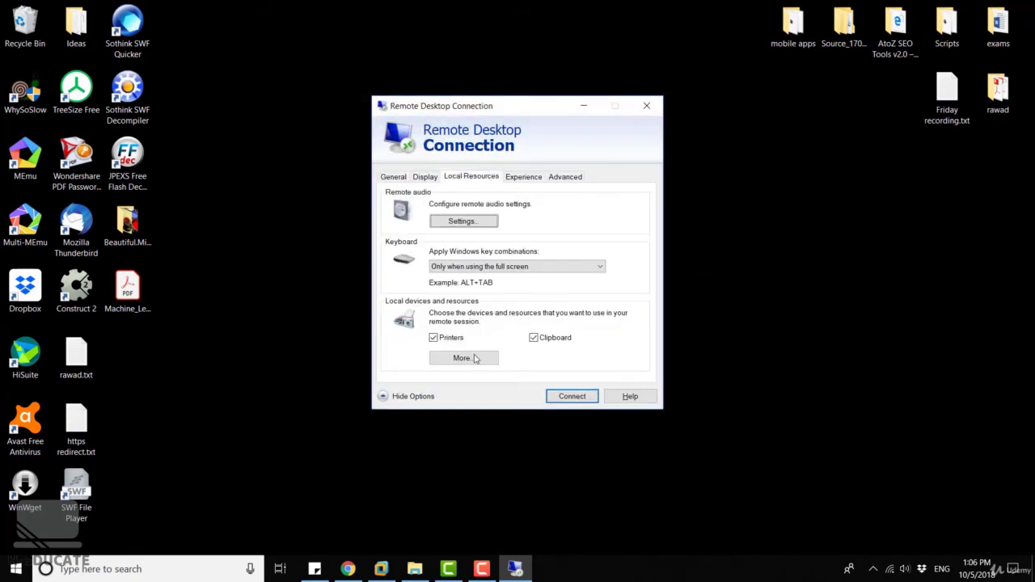
click(462, 358)
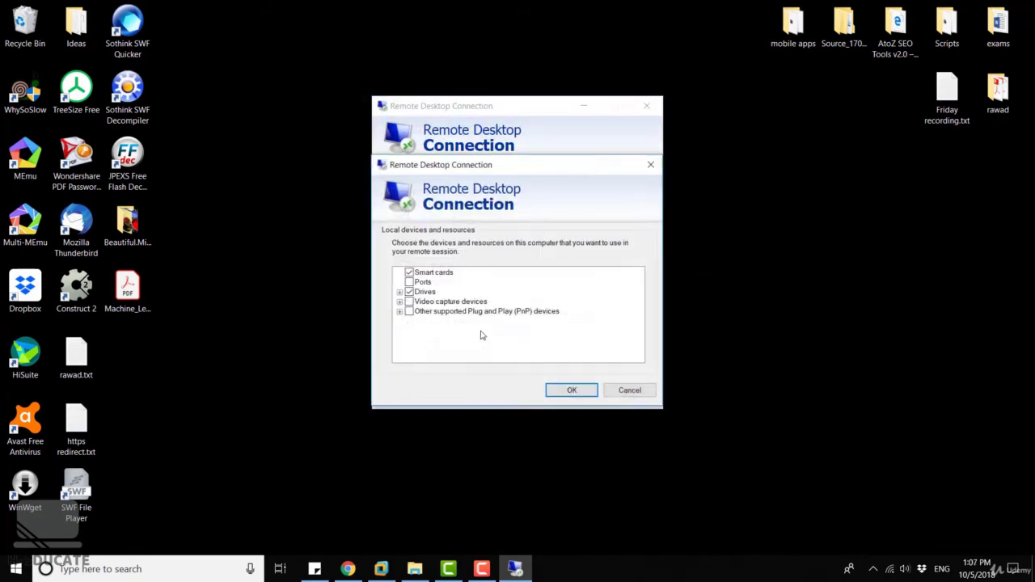
click(572, 390)
click(393, 177)
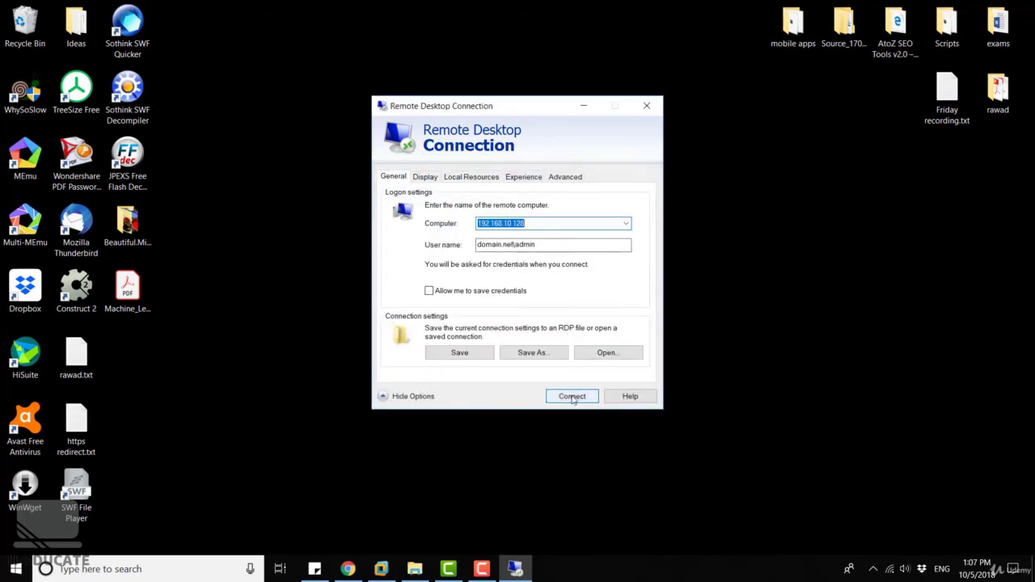
Connect to 192.168.10.128, enter the account password, and accept the server certificate.
click(571, 396)
click(615, 326)
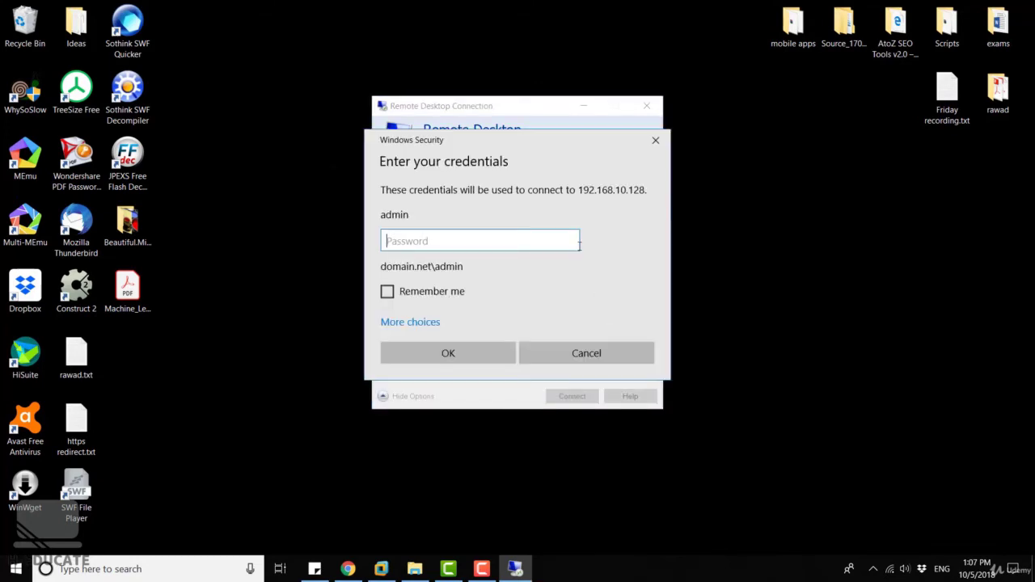
text(•••••)
key(Return)
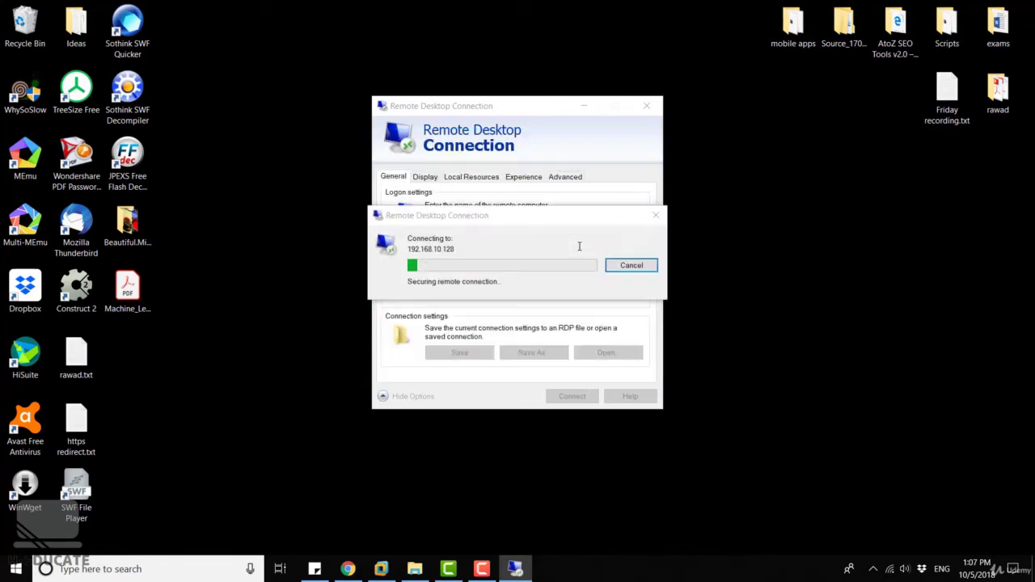
click(564, 369)
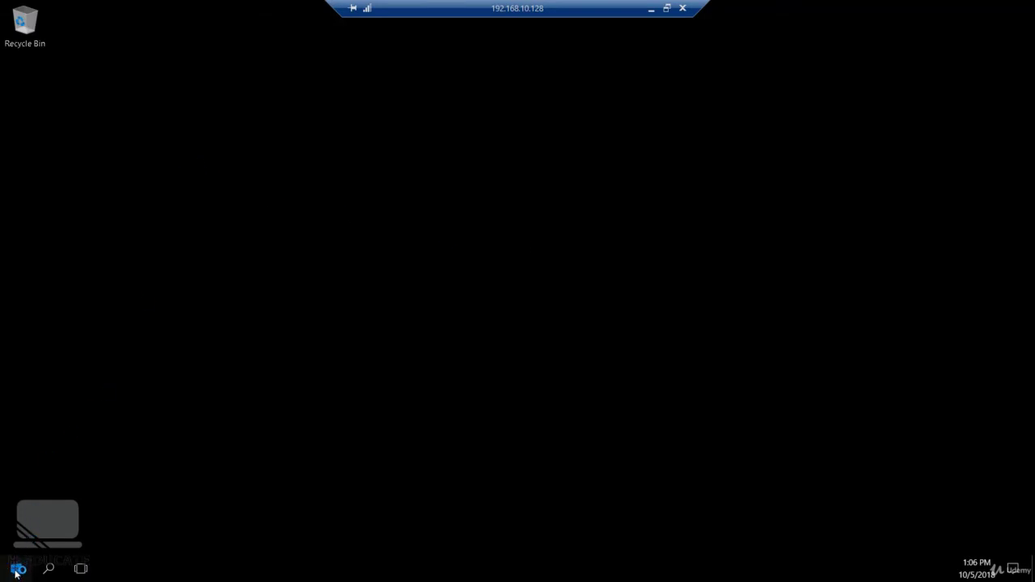
In the remote session, open File Explorer and check the redirected C, D and E drives under This PC.
click(16, 570)
click(16, 569)
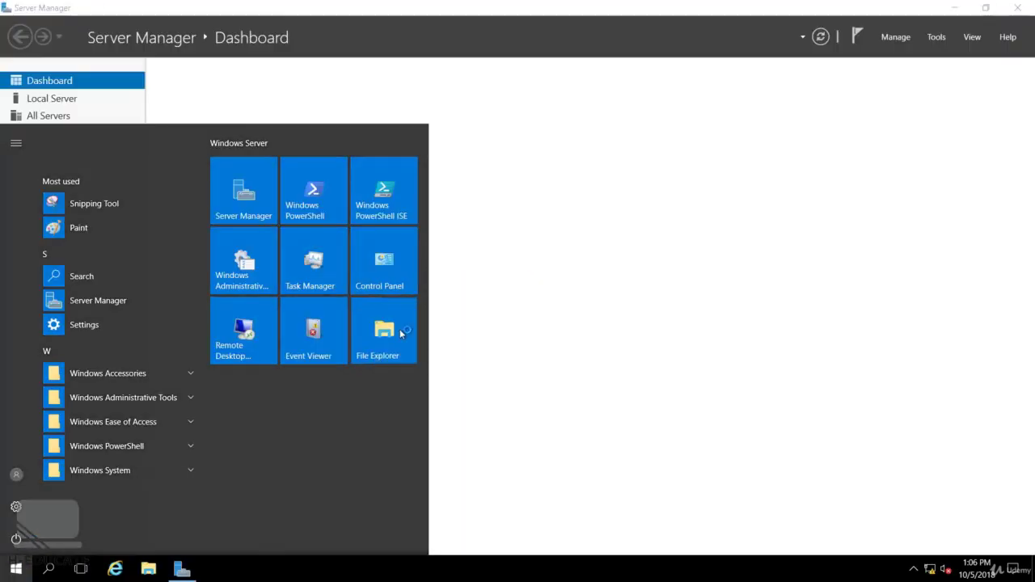
click(399, 329)
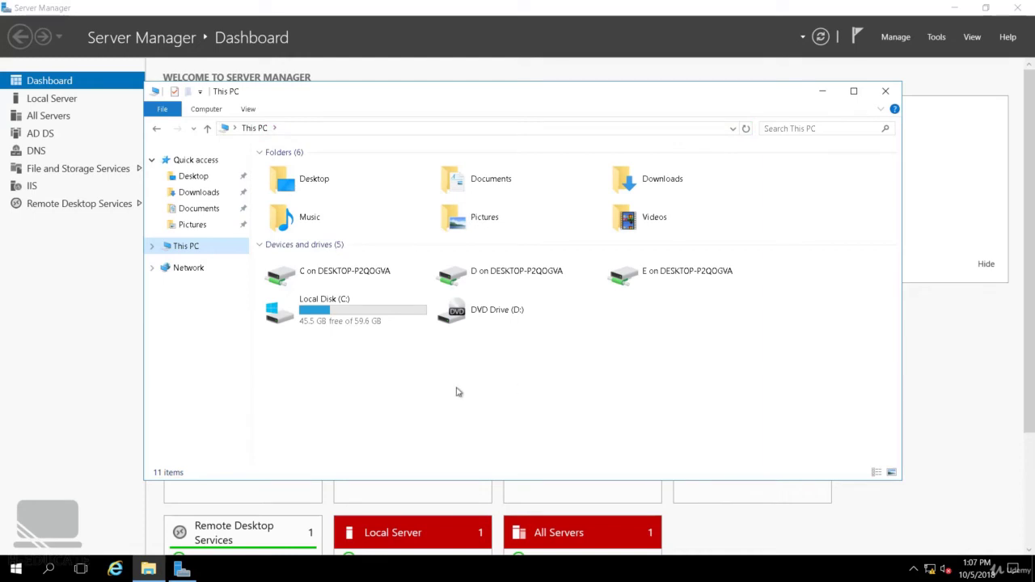
click(348, 273)
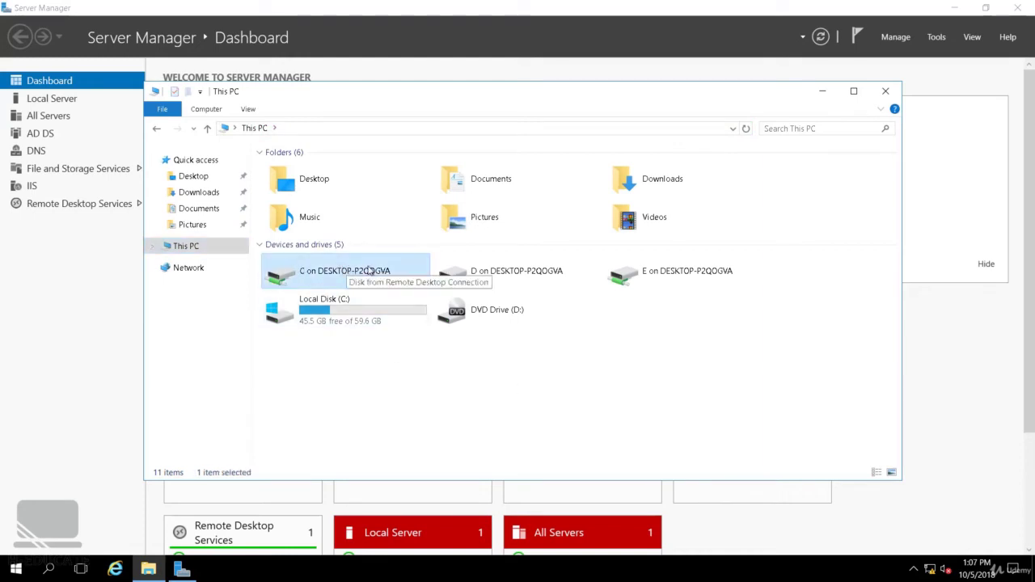
click(489, 273)
click(645, 280)
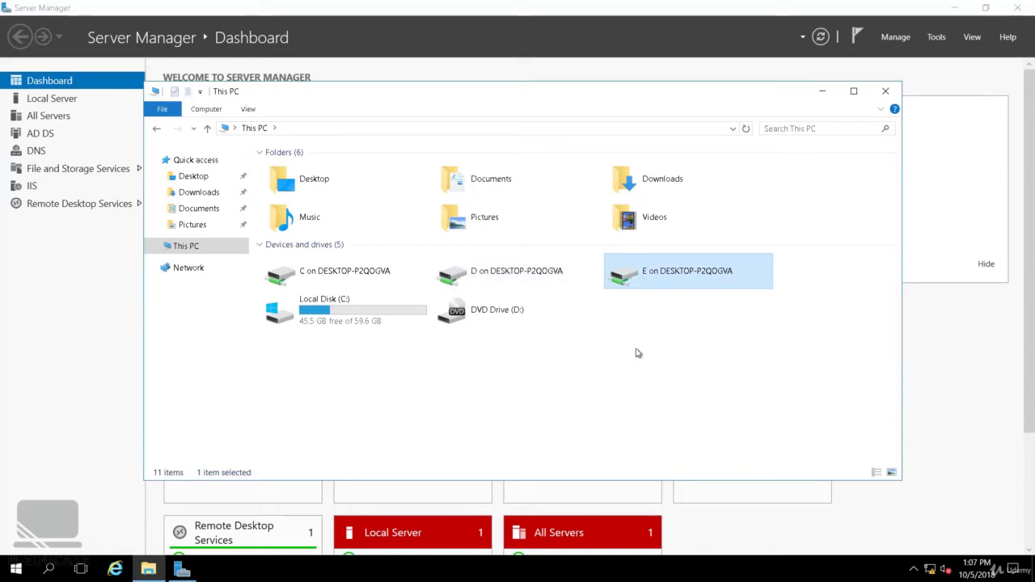
Close This PC, disconnect from the remote session, and relaunch Remote Desktop Connection.
click(885, 91)
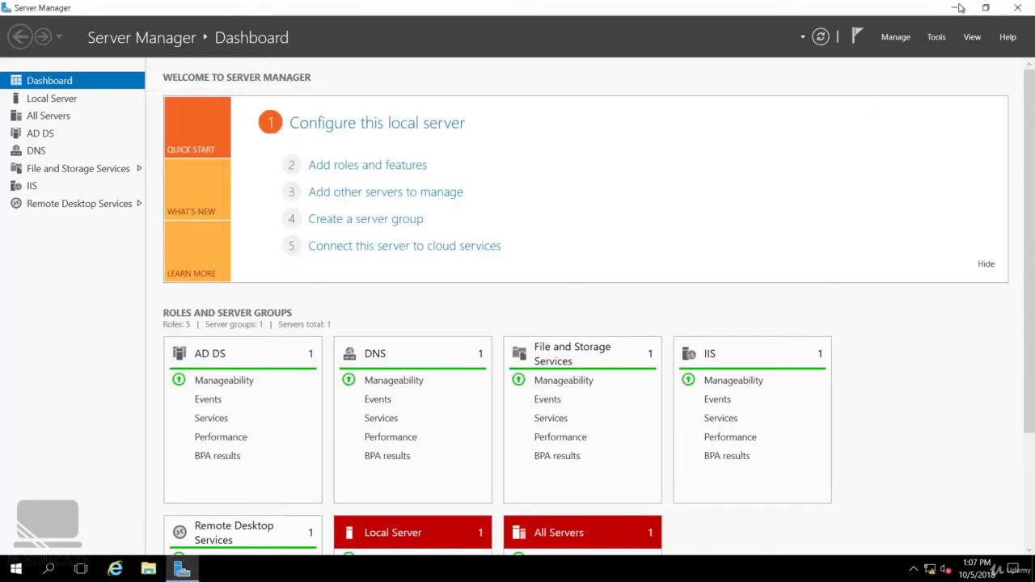
click(958, 8)
click(683, 8)
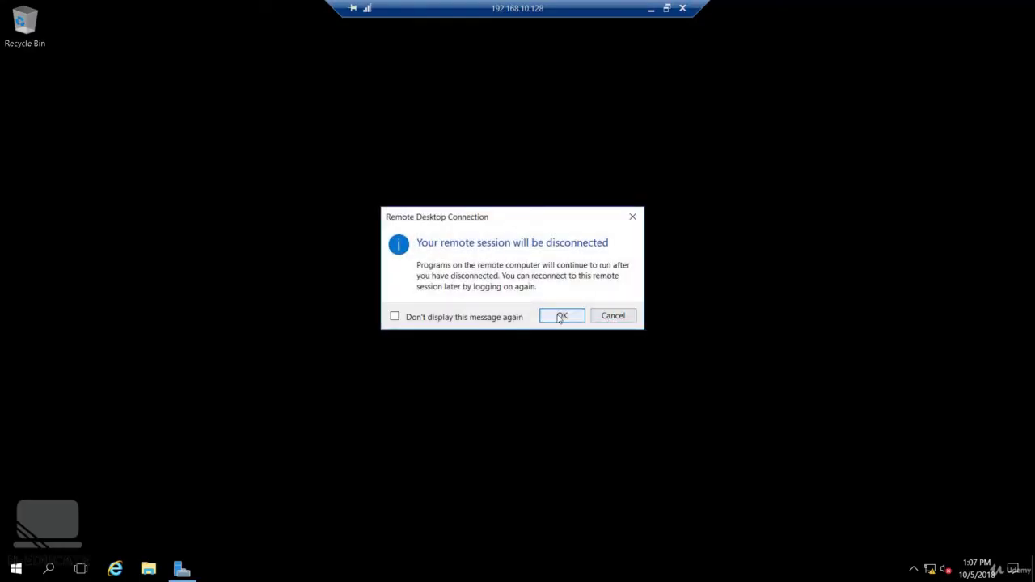
click(560, 316)
key(super+r)
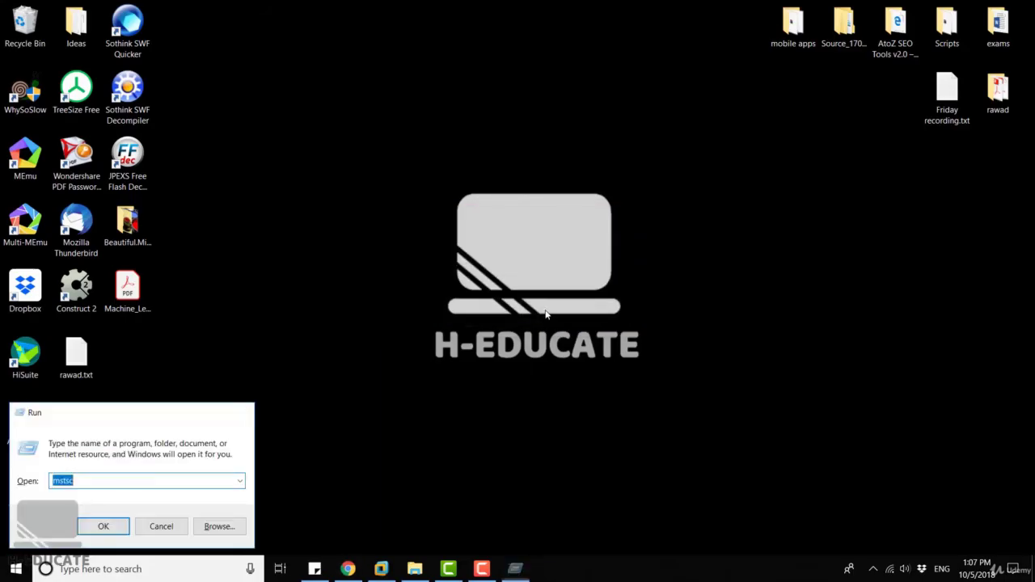
key(Return)
On the Display tab, keep Highest Quality (32 bit) colour and set the display size to 1680 by 1050.
click(437, 249)
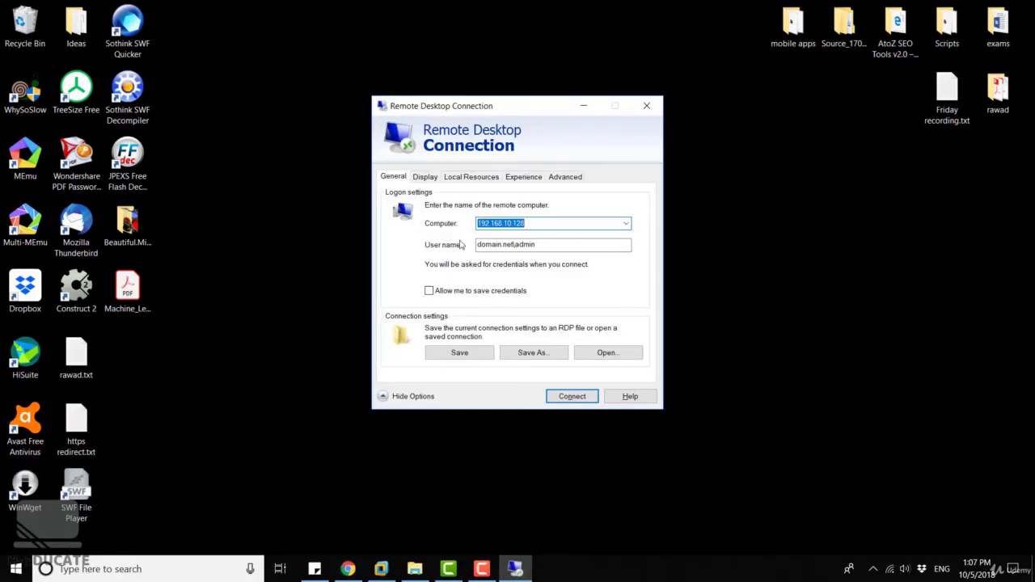
click(425, 177)
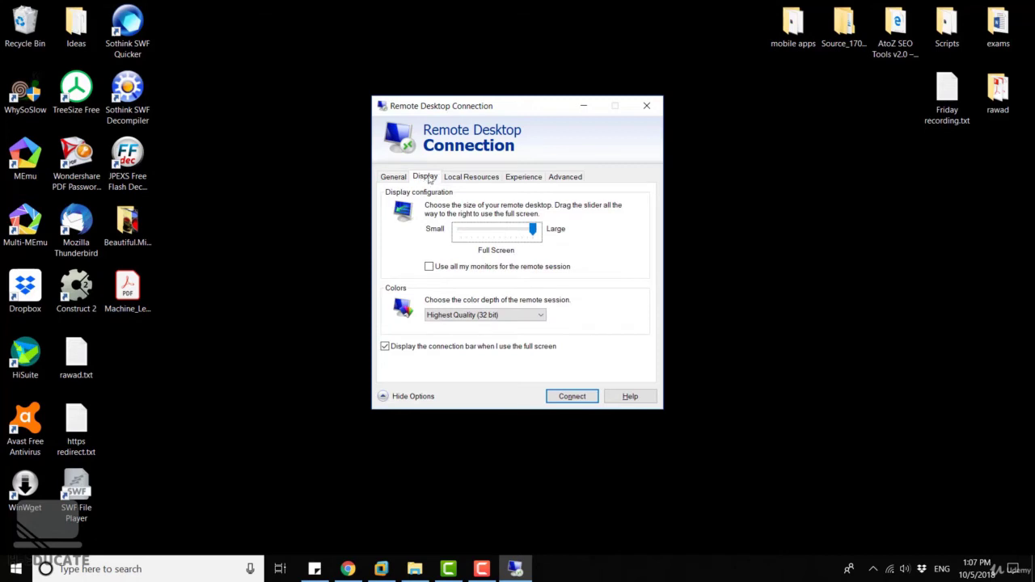
click(502, 315)
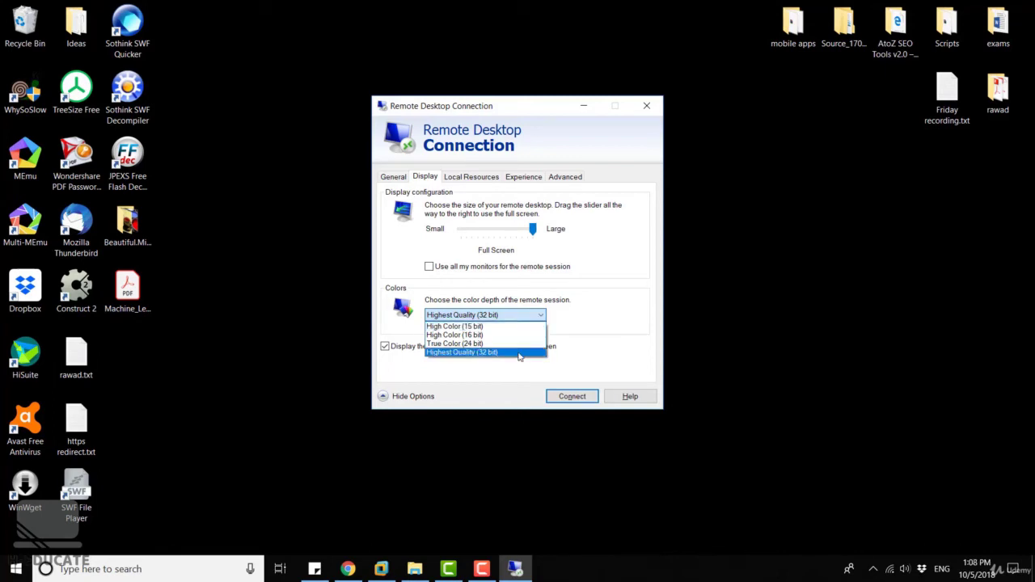
click(520, 354)
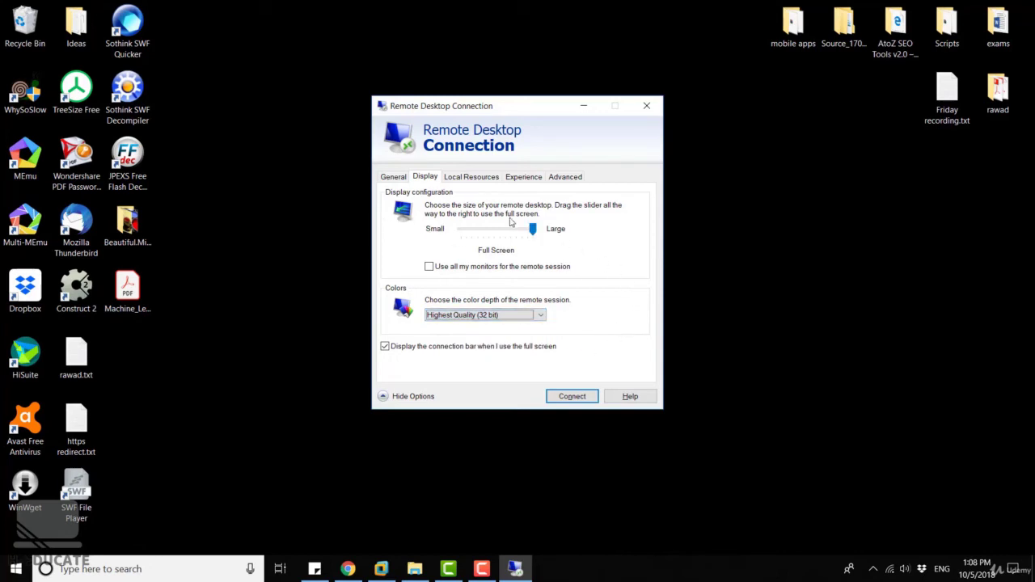
drag(533, 229, 466, 229)
click(858, 242)
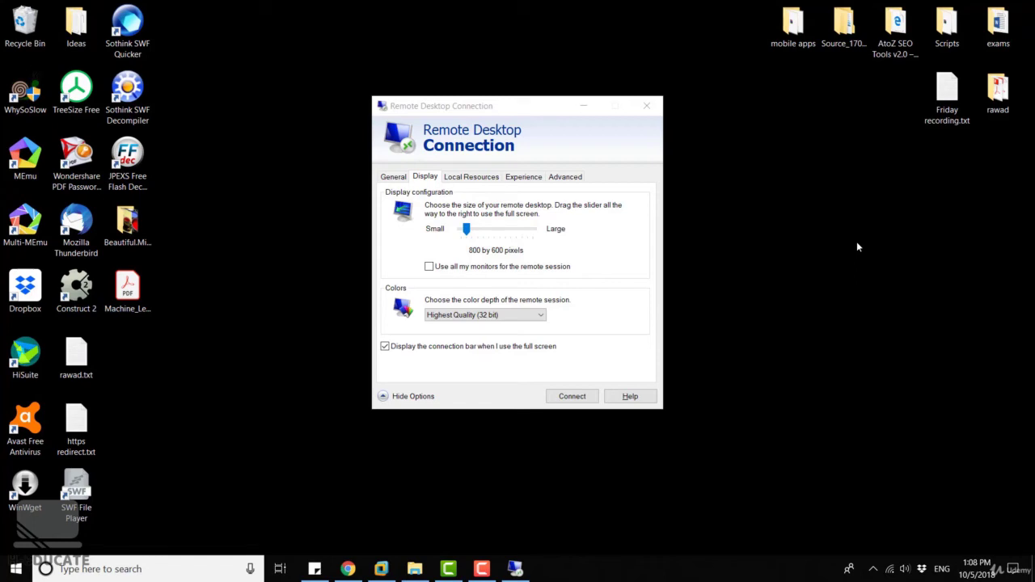
drag(467, 230, 522, 238)
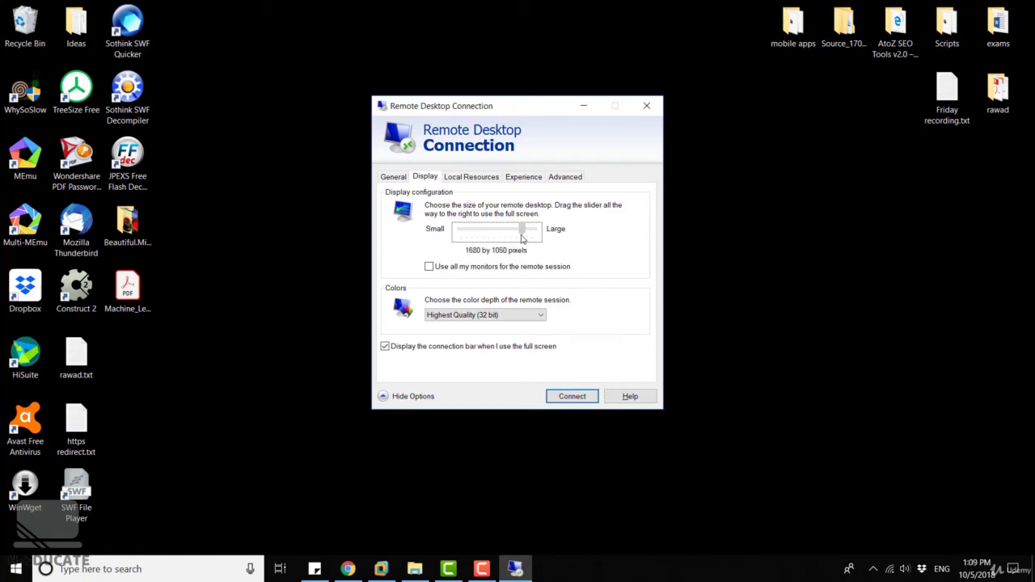
Connect to 192.168.10.128 at 1680 by 1050, widen the session window, then disconnect.
click(578, 396)
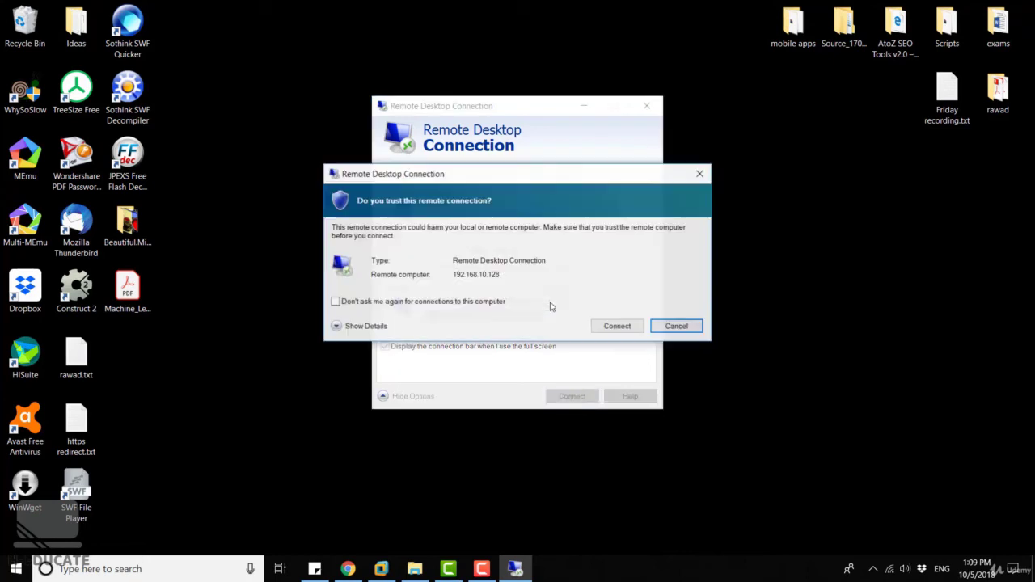
click(617, 326)
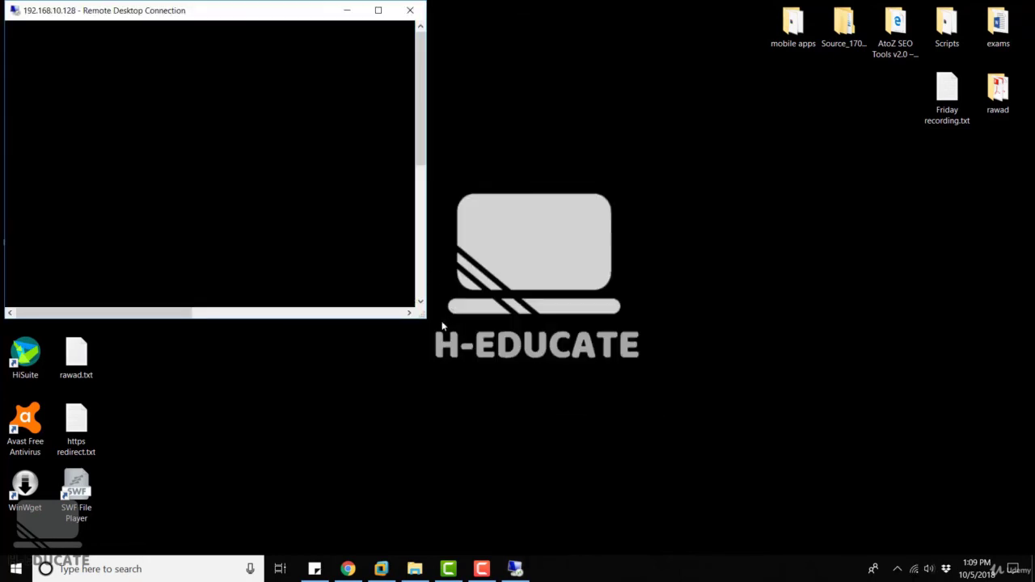
drag(427, 311, 921, 345)
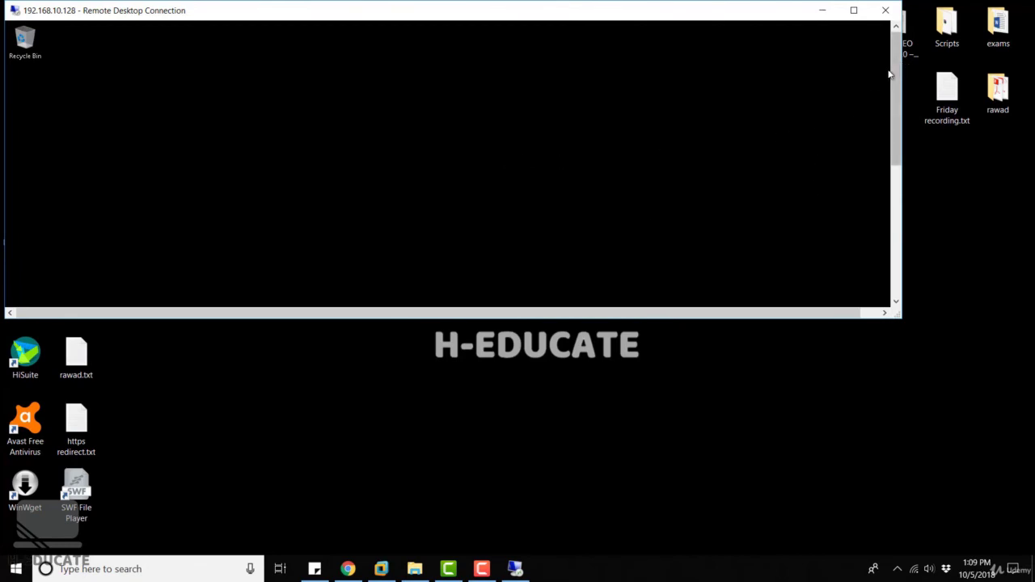
drag(894, 89, 893, 234)
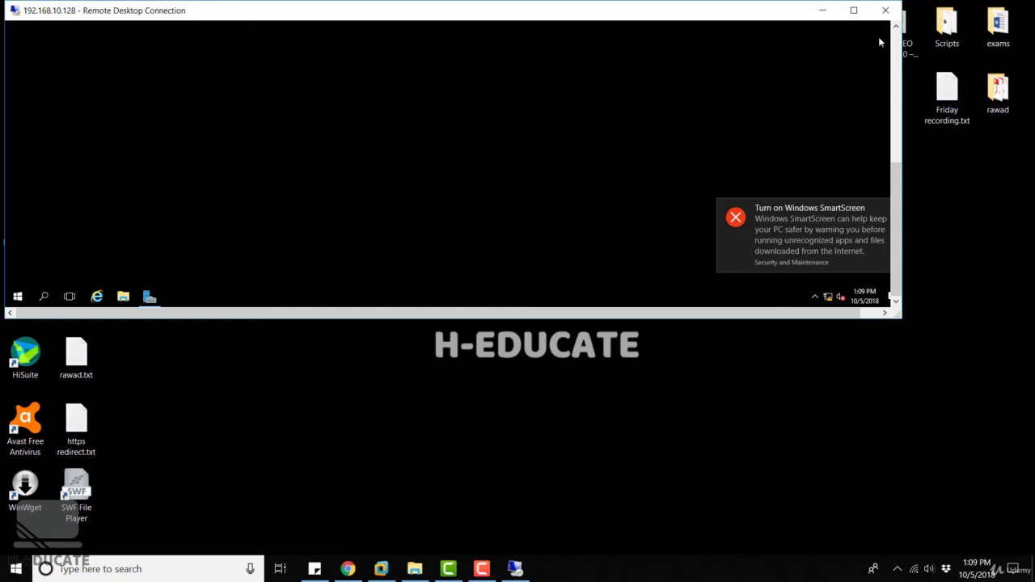
click(885, 11)
click(490, 188)
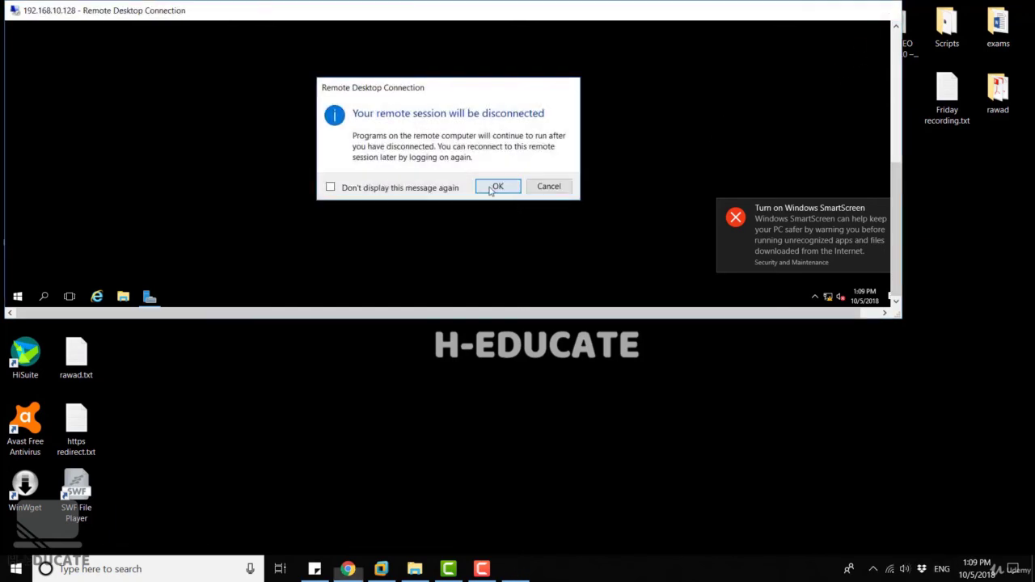
Relaunch mstsc, cancel the credential prompt, and set the Display size slider to Full Screen.
key(super+r)
text(dxd)
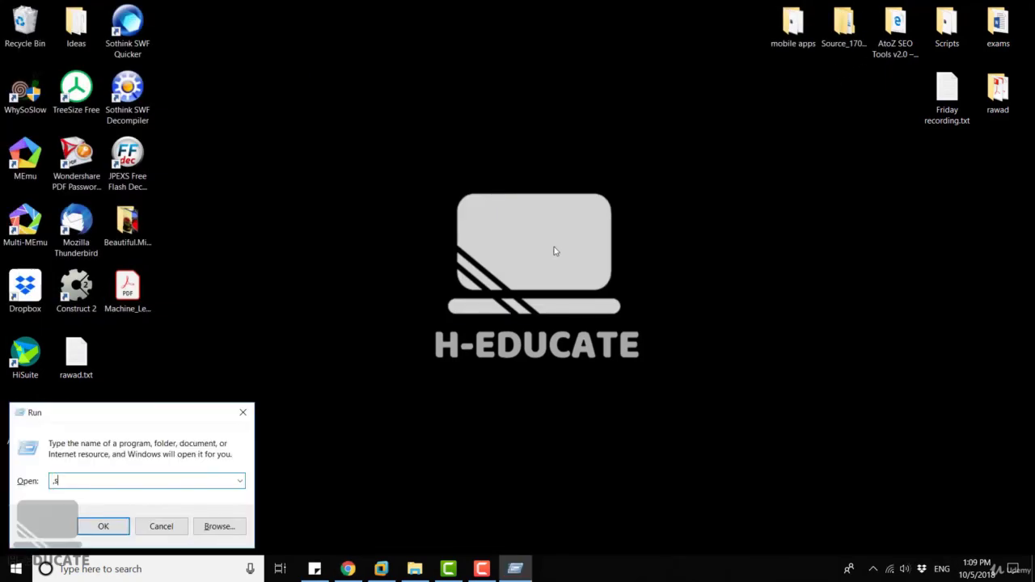
key(BackSpace)
key(BackSpace)
key(BackSpace)
text(mstsc)
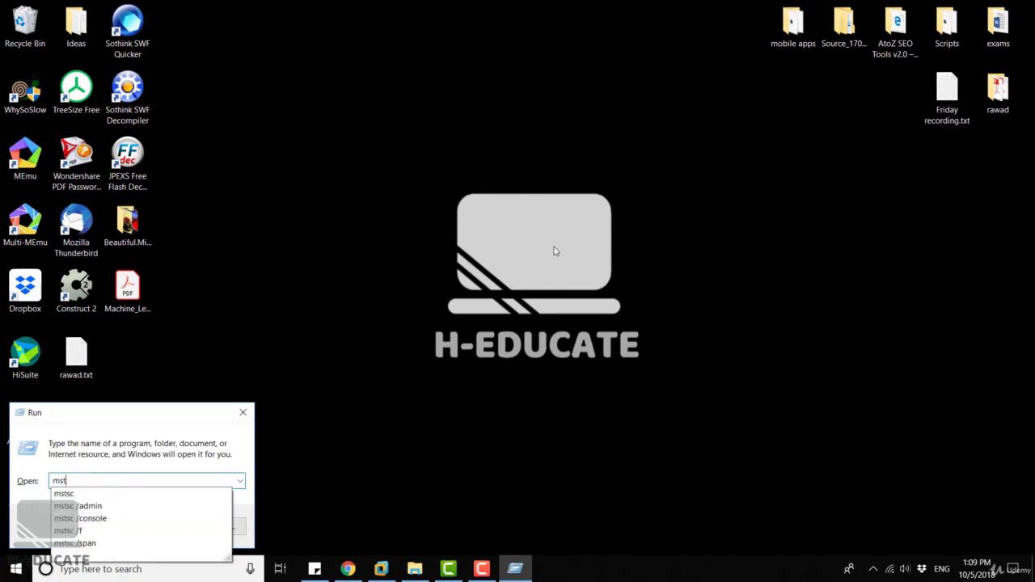
key(Return)
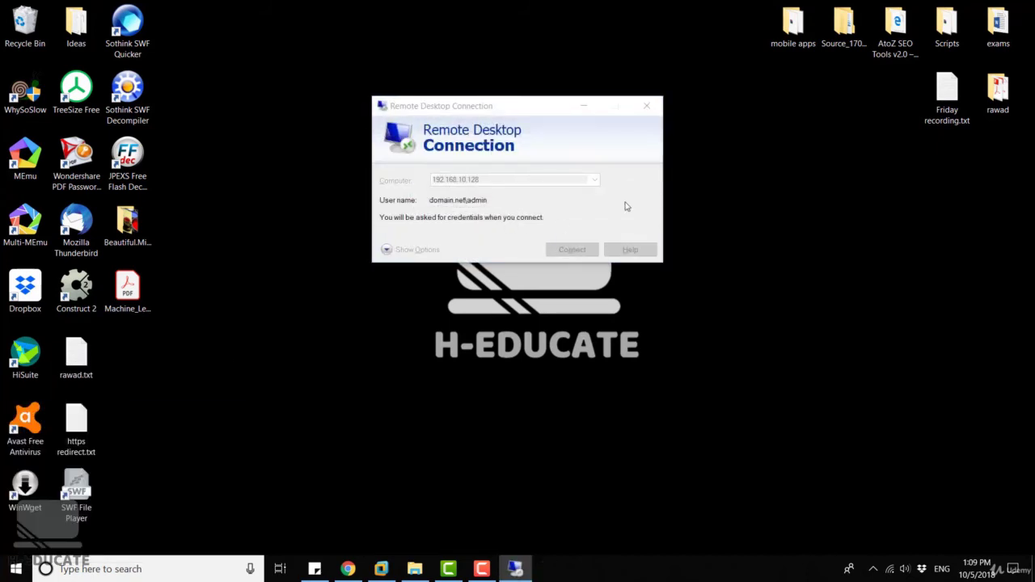
click(607, 277)
click(408, 251)
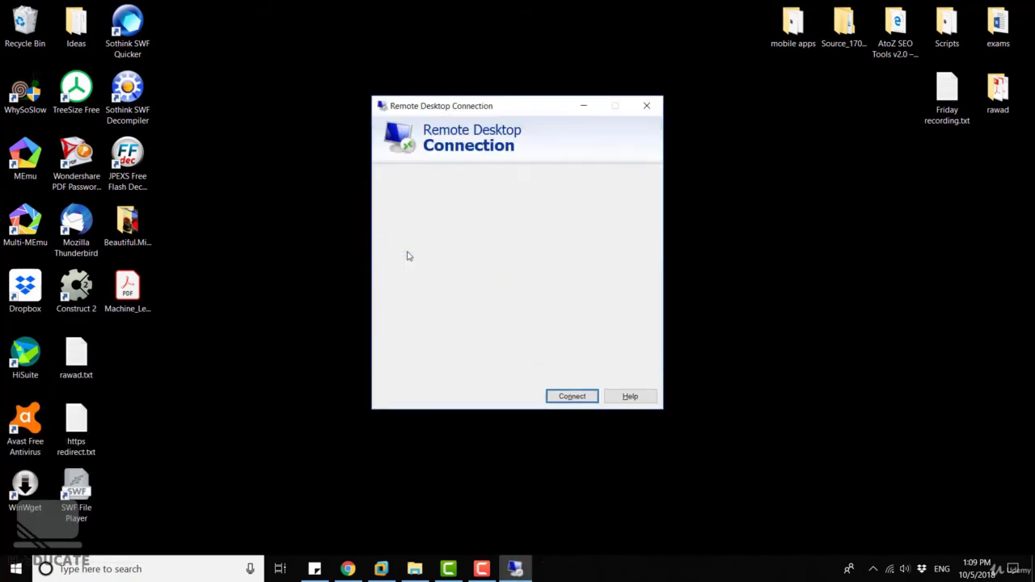
click(429, 178)
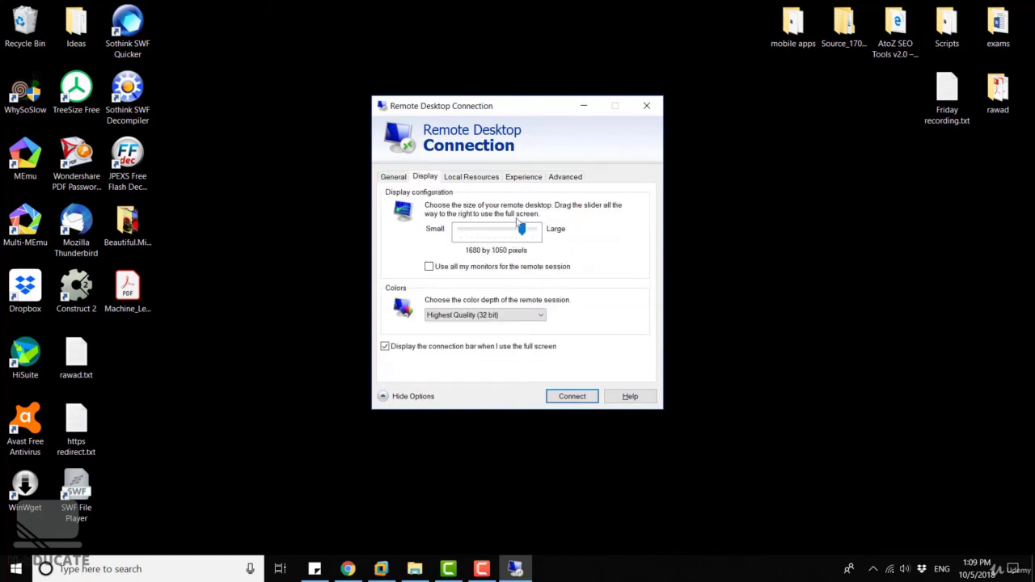
drag(522, 230, 583, 233)
click(395, 179)
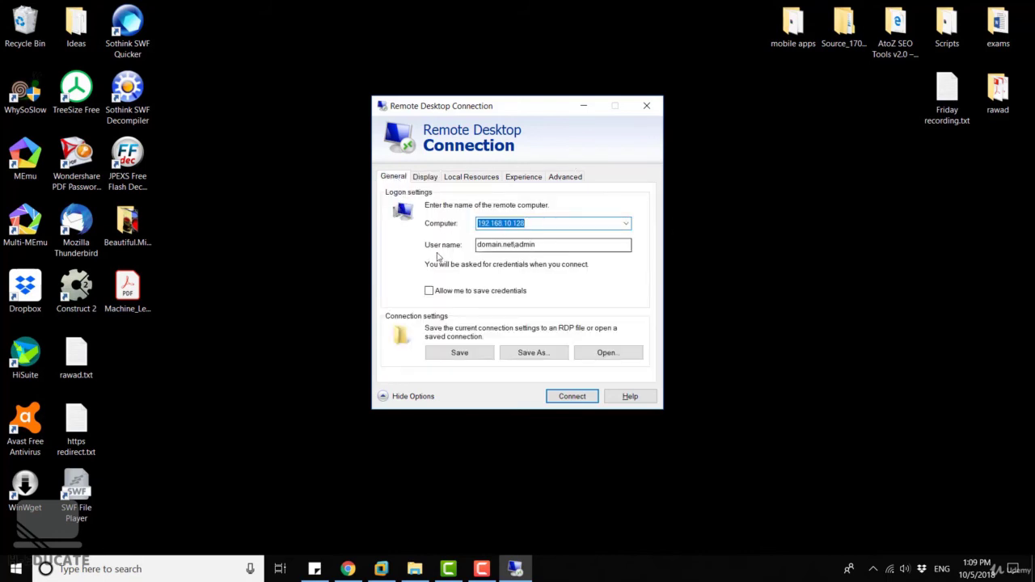
mouse_move(450, 294)
mouse_down()
mouse_move(429, 291)
mouse_move(458, 279)
mouse_up()
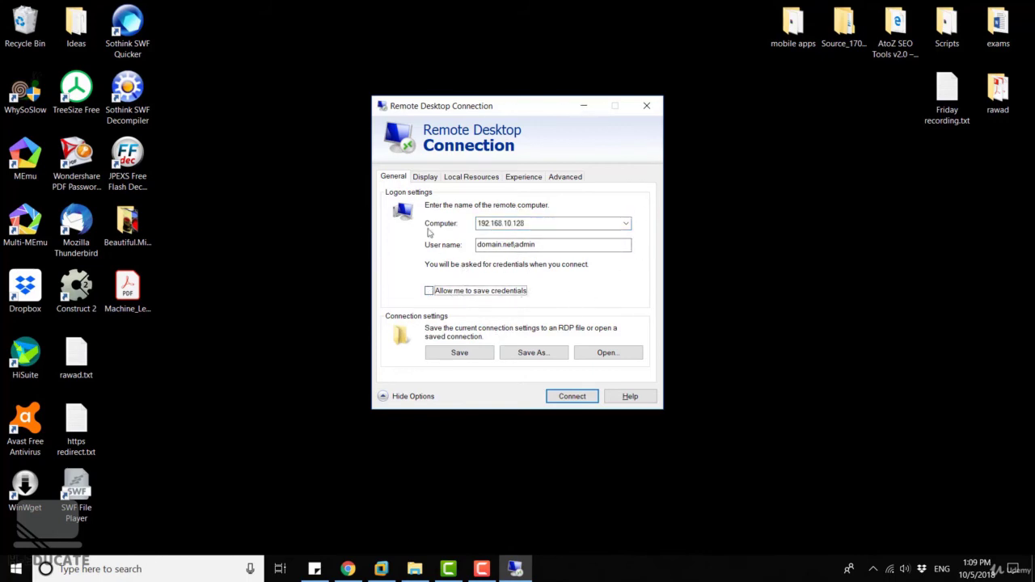
Save the settings as Server1.rdp on the Desktop, then close Remote Desktop Connection.
click(538, 353)
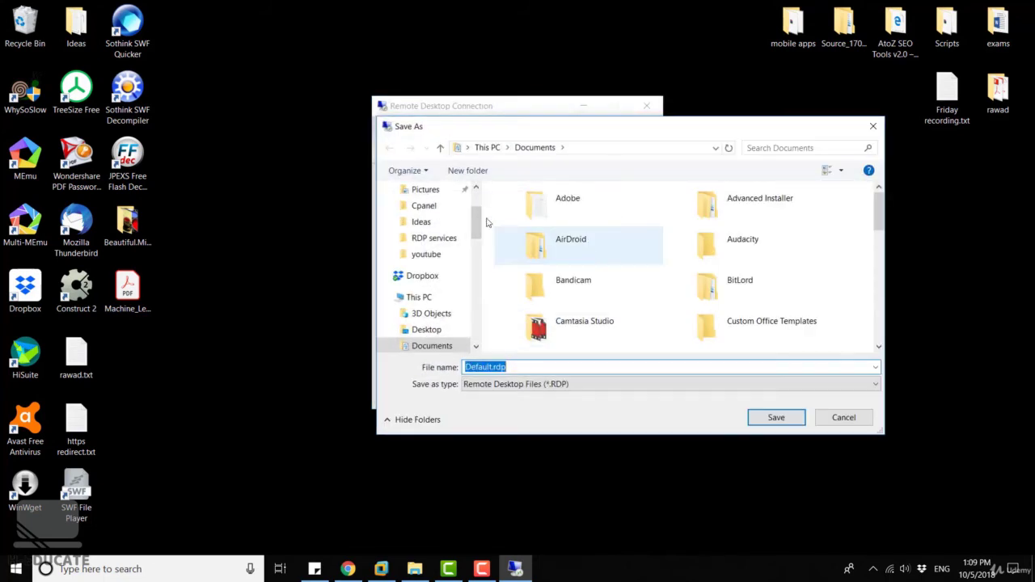
click(427, 216)
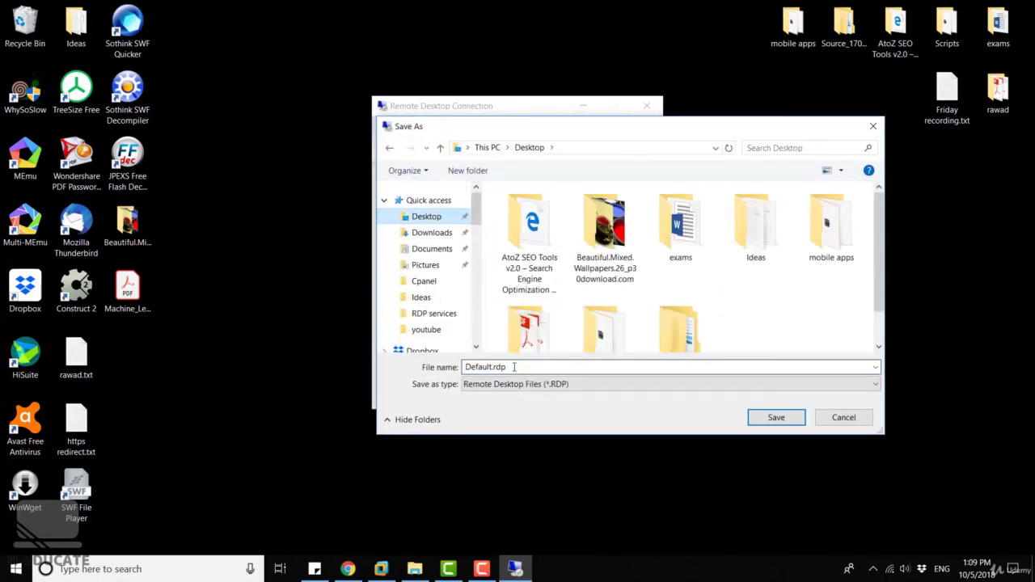
text(Server1)
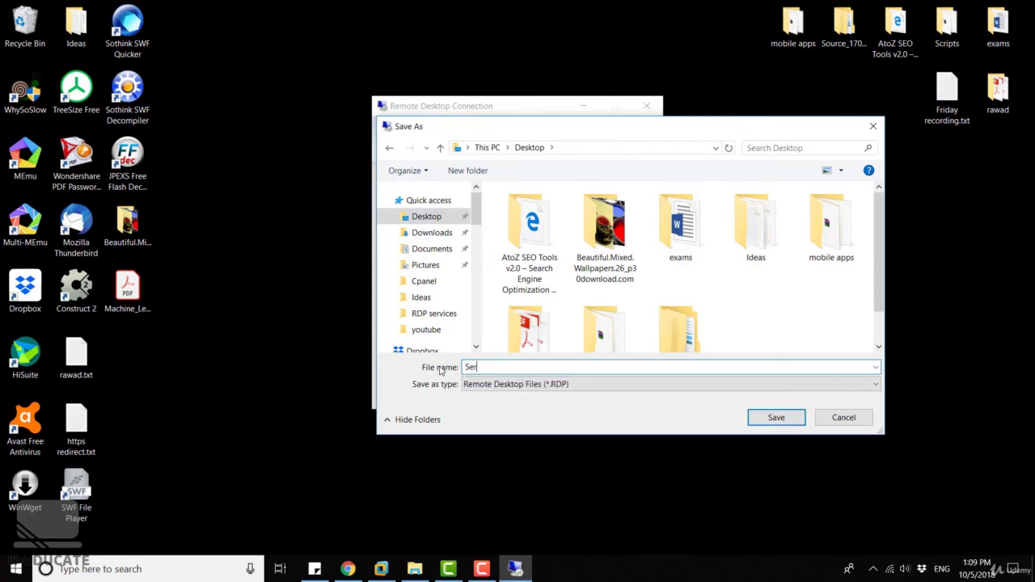
click(773, 418)
click(127, 356)
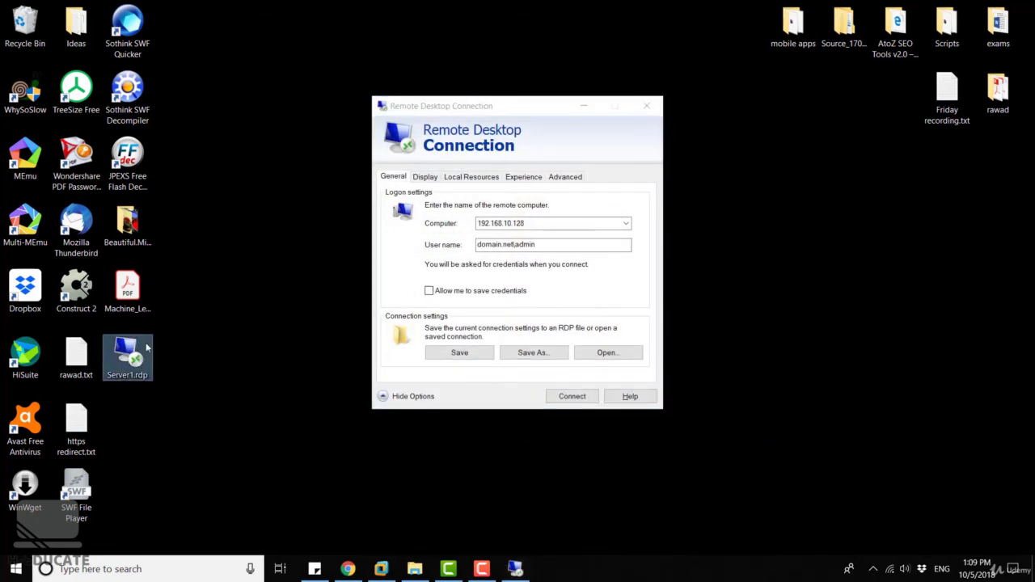
click(647, 106)
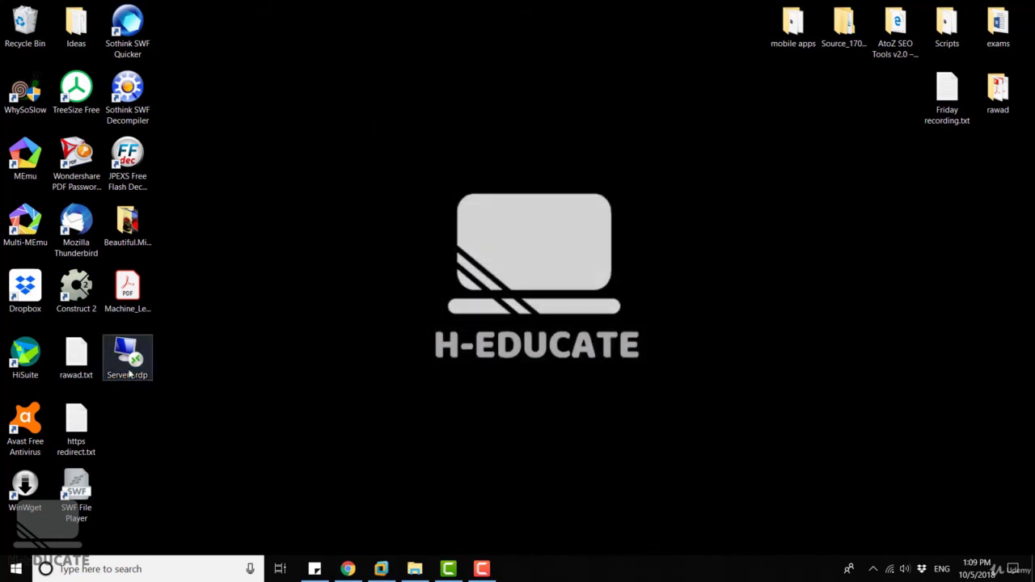
right_click(119, 356)
click(153, 185)
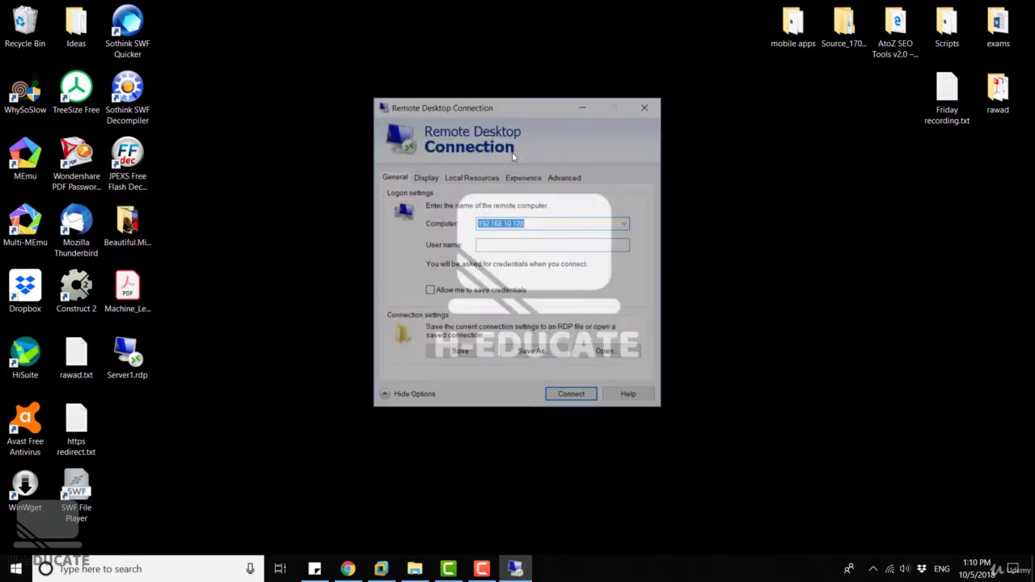
click(471, 177)
click(510, 178)
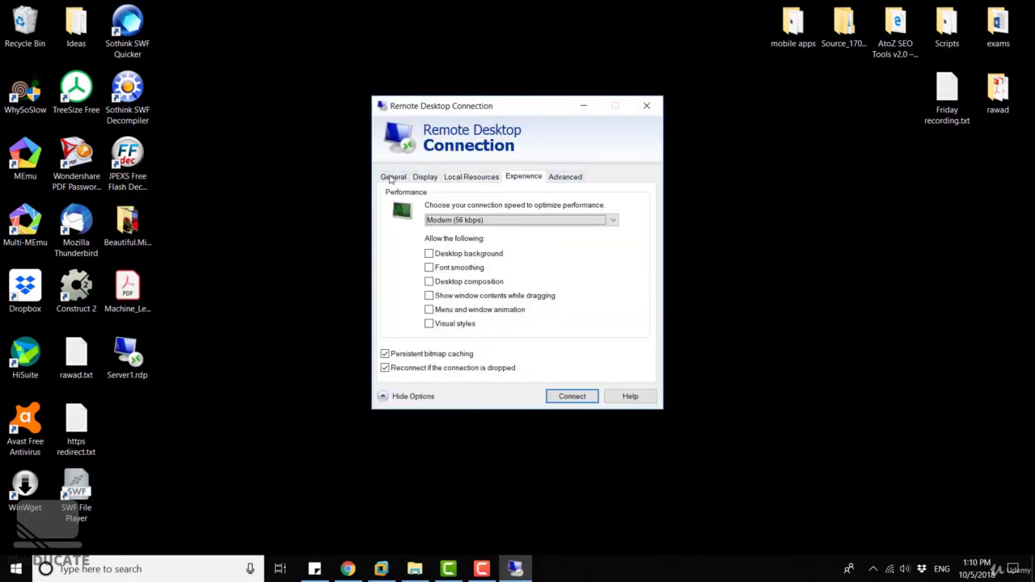
click(388, 178)
click(652, 111)
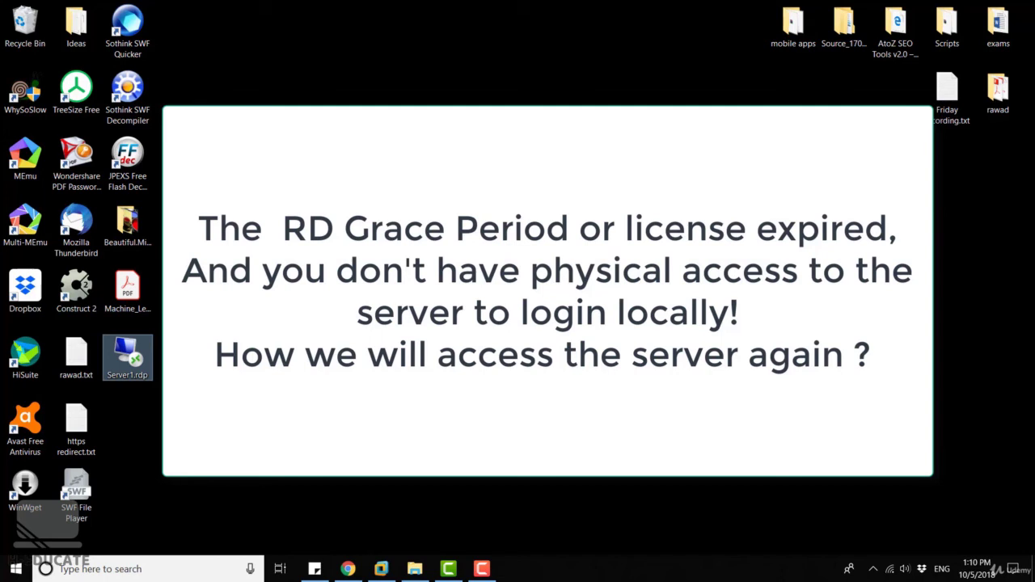
Open the Run dialog and close the connection window behind the license error.
key(super+r)
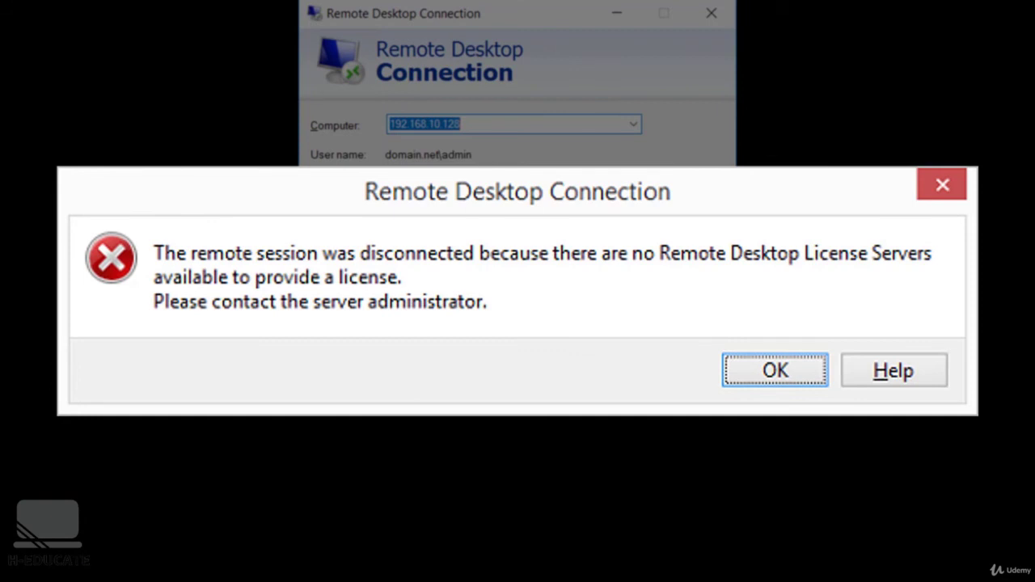
click(702, 14)
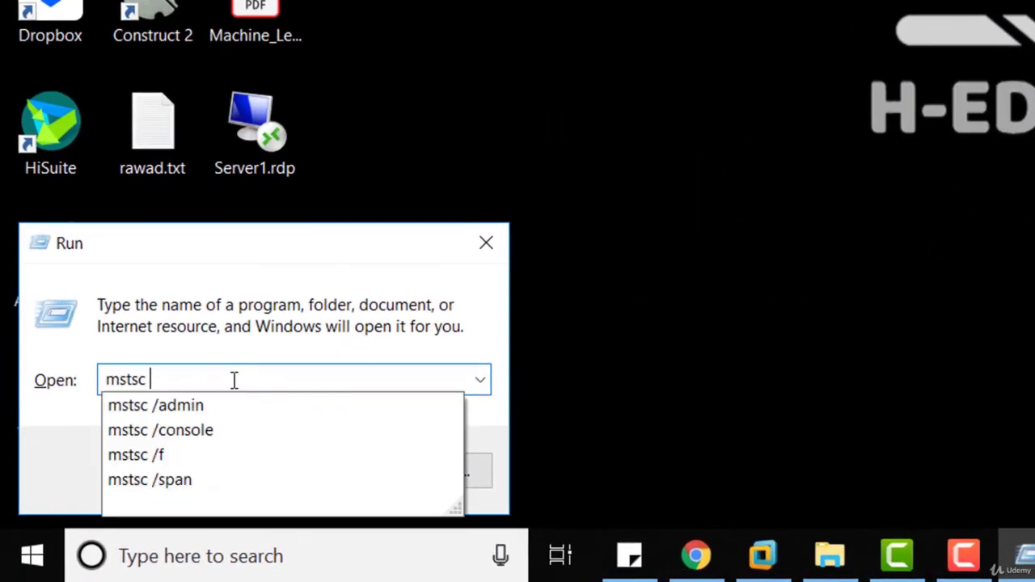
Run mstsc /console instead of /admin to launch Remote Desktop in console mode.
text(/admin)
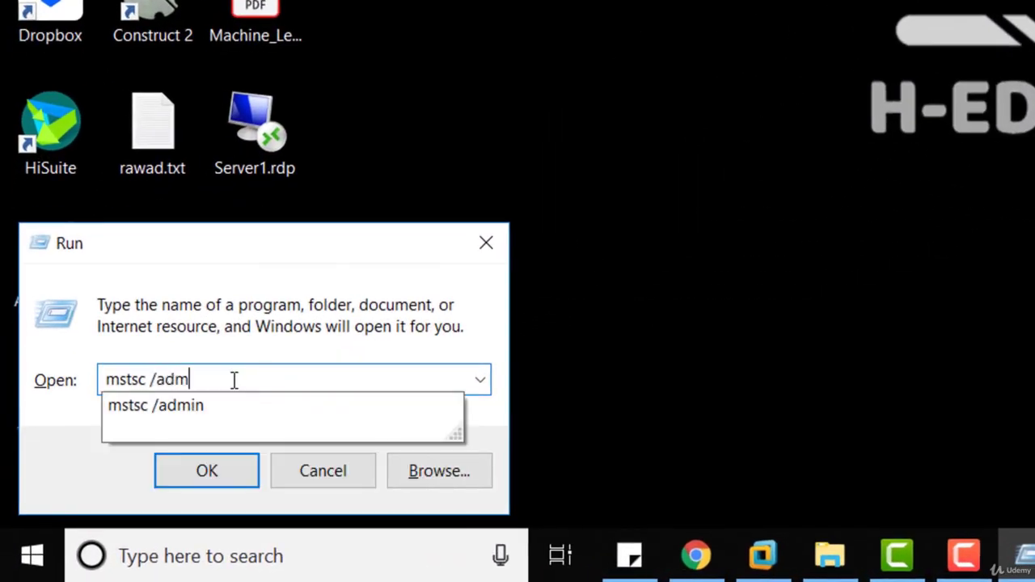
key(BackSpace)
key(BackSpace)
key(BackSpace)
key(BackSpace)
key(BackSpace)
text(console)
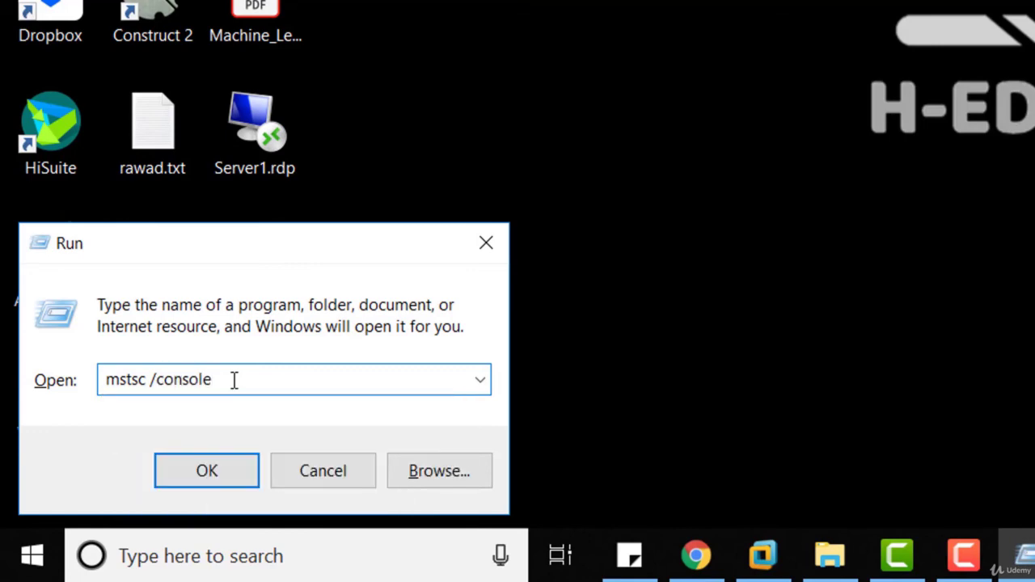
key(Return)
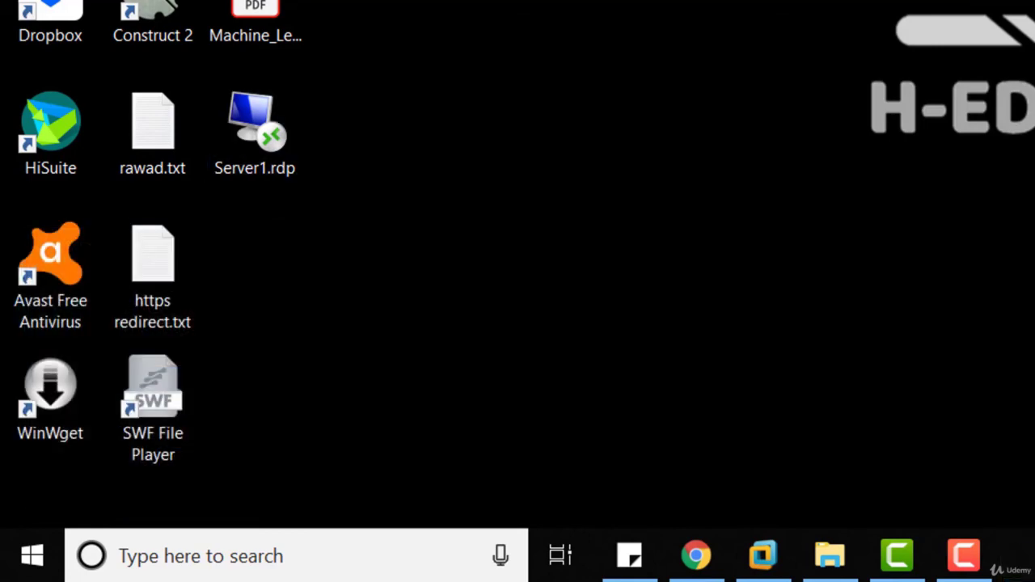